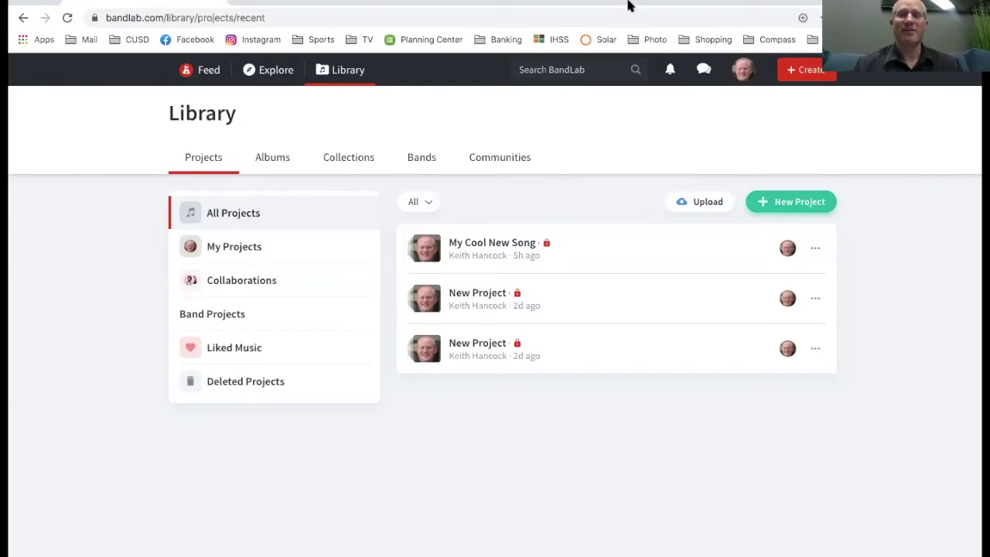
# - Start a new project and add an Instrument track using the Grand Piano sound
pyautogui.click(774, 209)
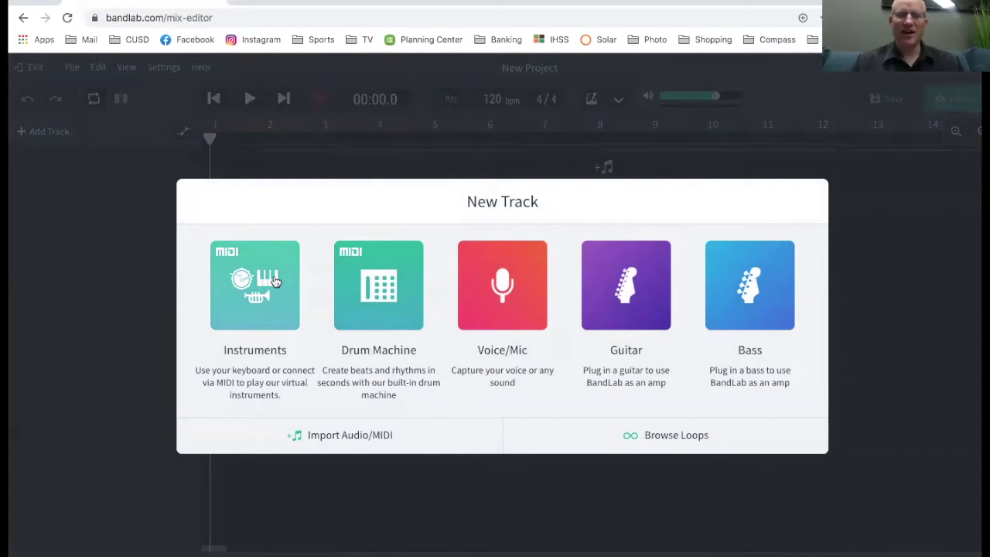
pyautogui.click(273, 279)
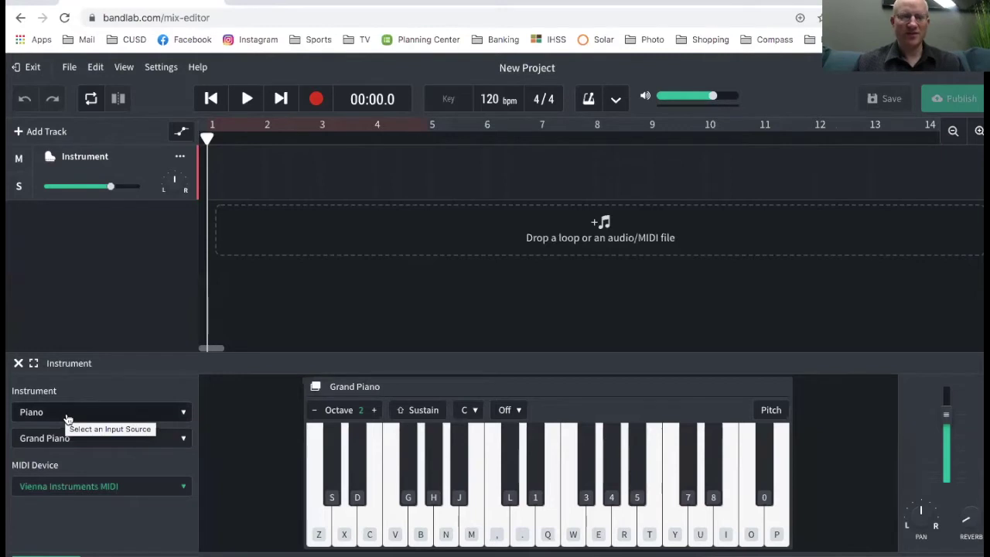
# - Switch the Instrument track's sound from Grand Piano to Winds – Oboe
pyautogui.click(67, 416)
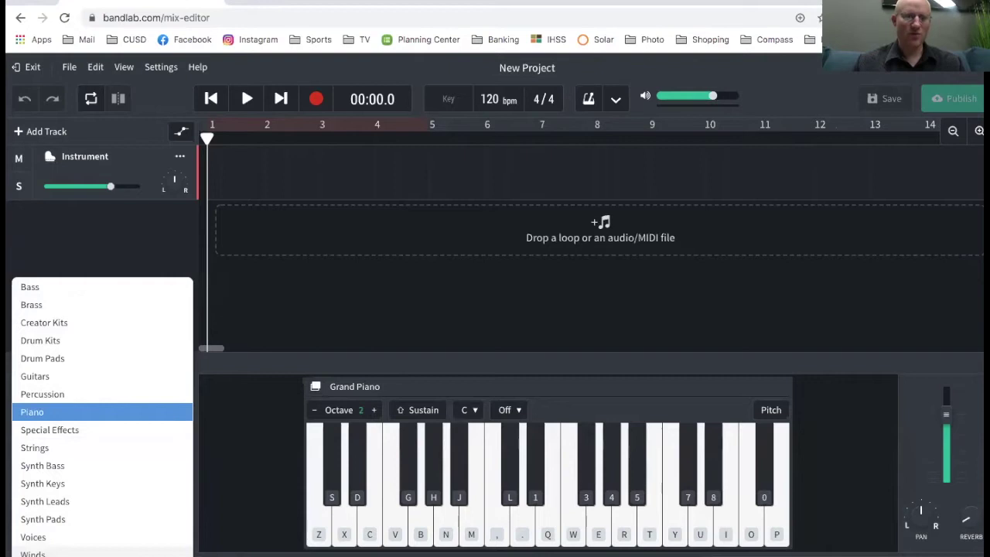
pyautogui.click(32, 553)
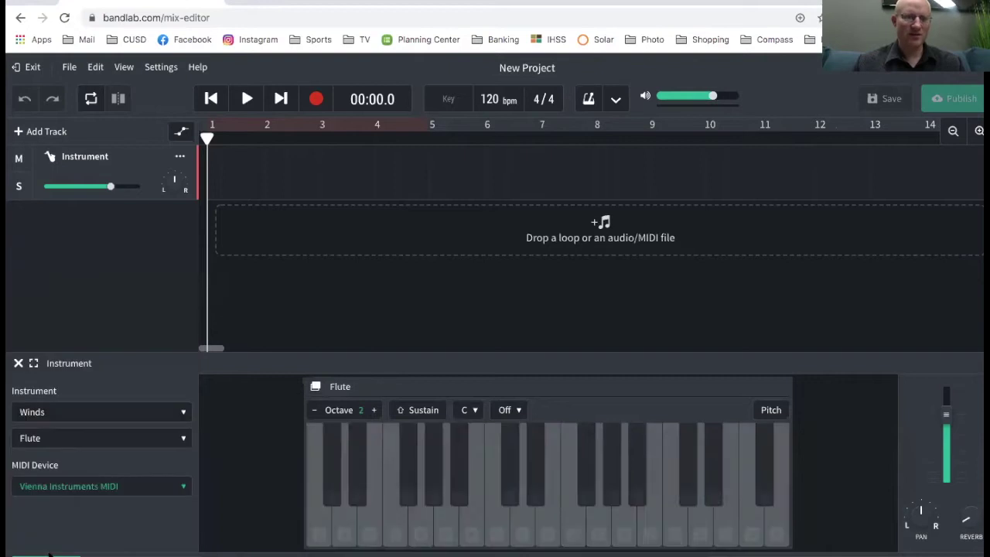
pyautogui.click(90, 441)
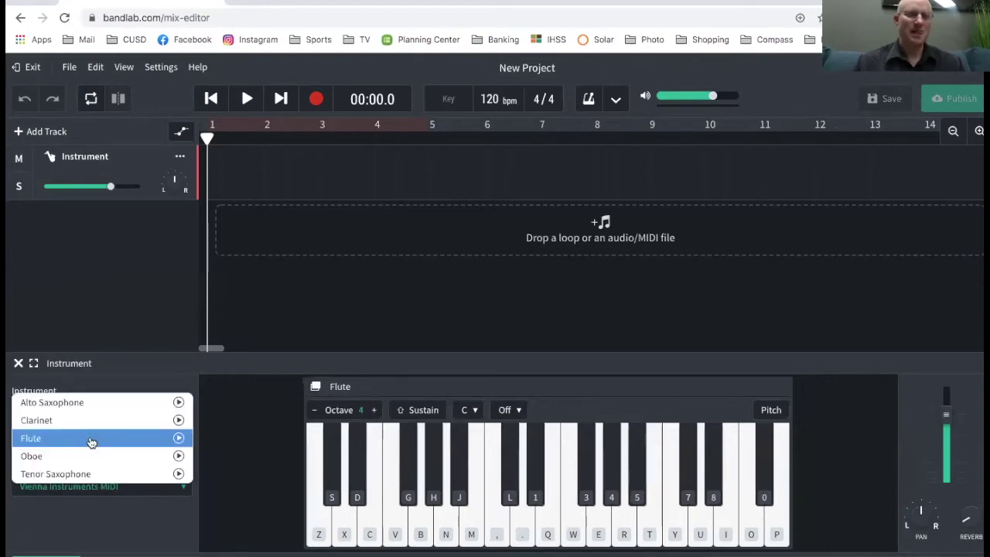
pyautogui.click(87, 456)
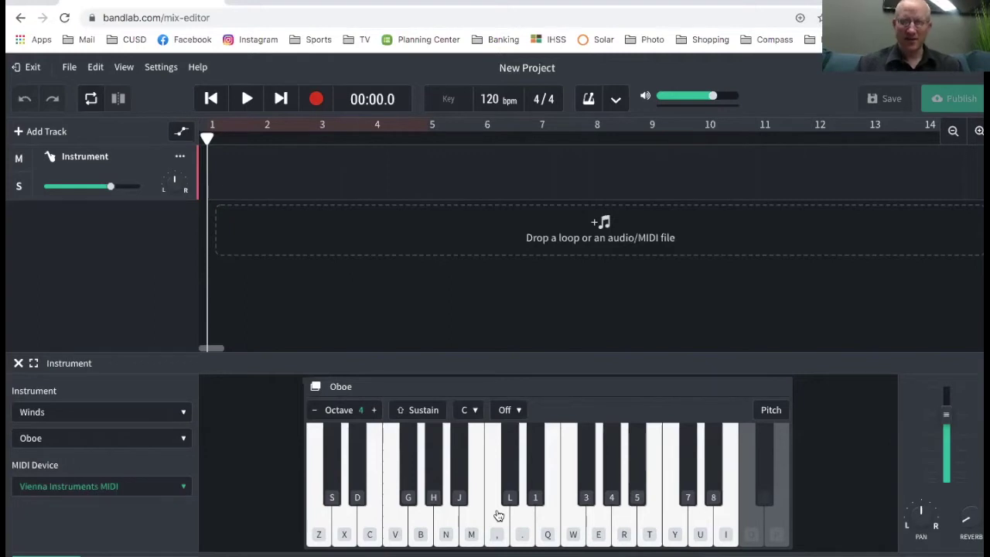
pyautogui.click(498, 516)
pyautogui.click(499, 516)
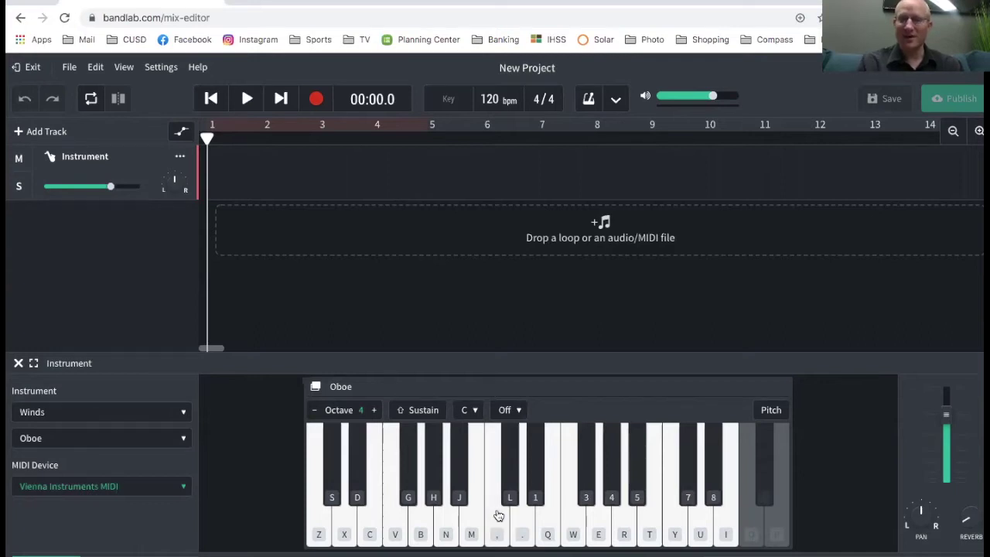
pyautogui.press('z')
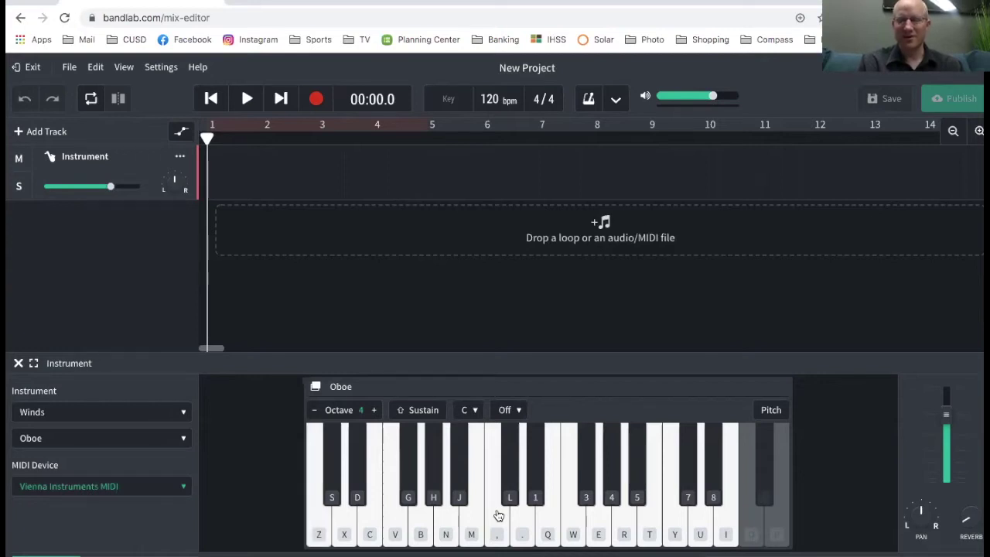
pyautogui.press('z')
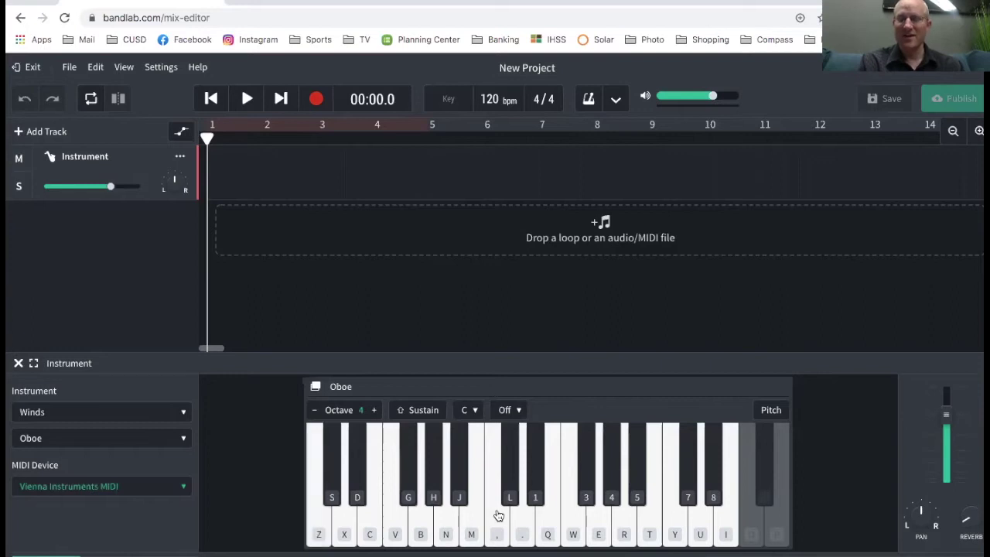
pyautogui.press('z')
pyautogui.press('x')
pyautogui.press('c')
pyautogui.press('v')
pyautogui.press('b')
pyautogui.press('n')
pyautogui.press('m')
pyautogui.press(',')
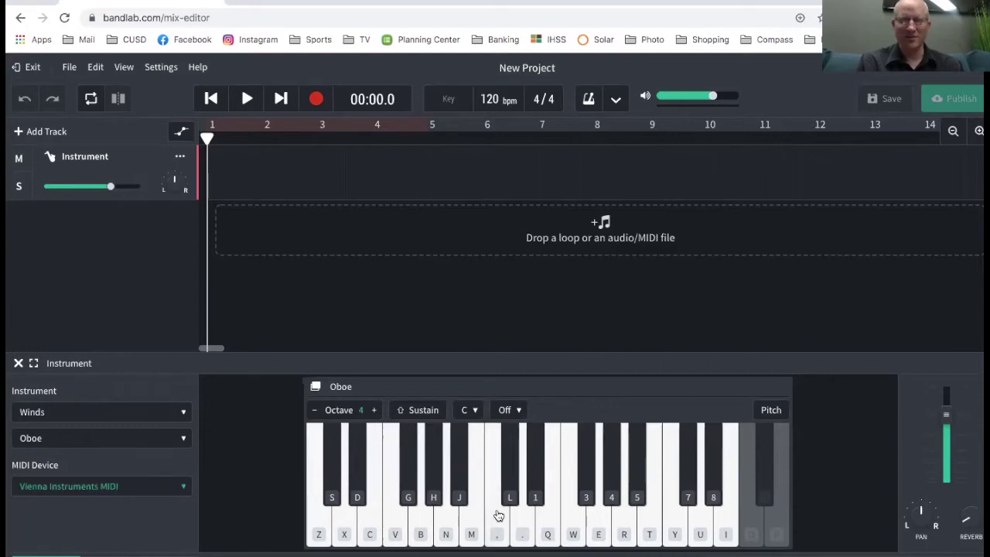
pyautogui.press('z')
pyautogui.press('x')
pyautogui.press('c')
pyautogui.press('v')
pyautogui.press('b')
pyautogui.press('n')
pyautogui.press('m')
pyautogui.press(',')
pyautogui.press(',')
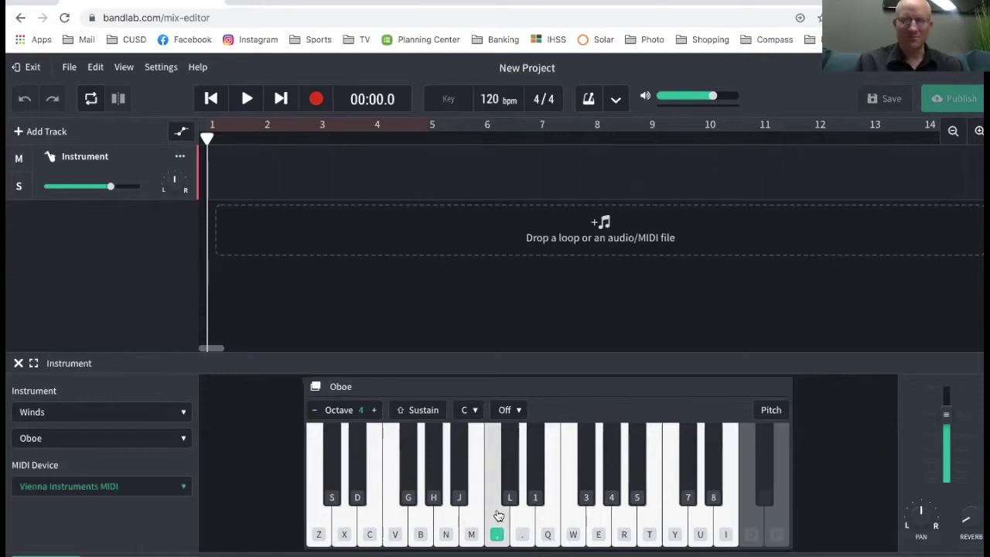
pyautogui.press('z')
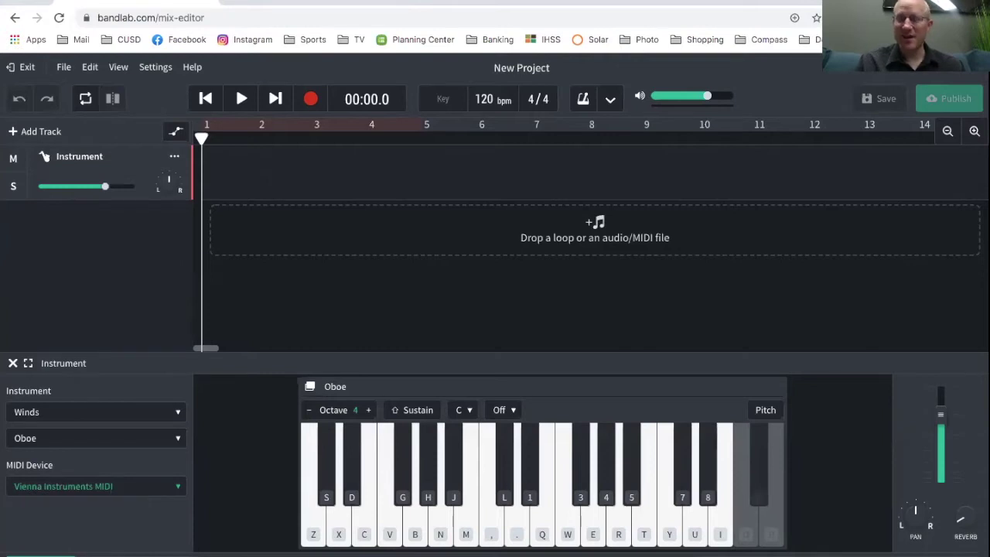
pyautogui.press('c')
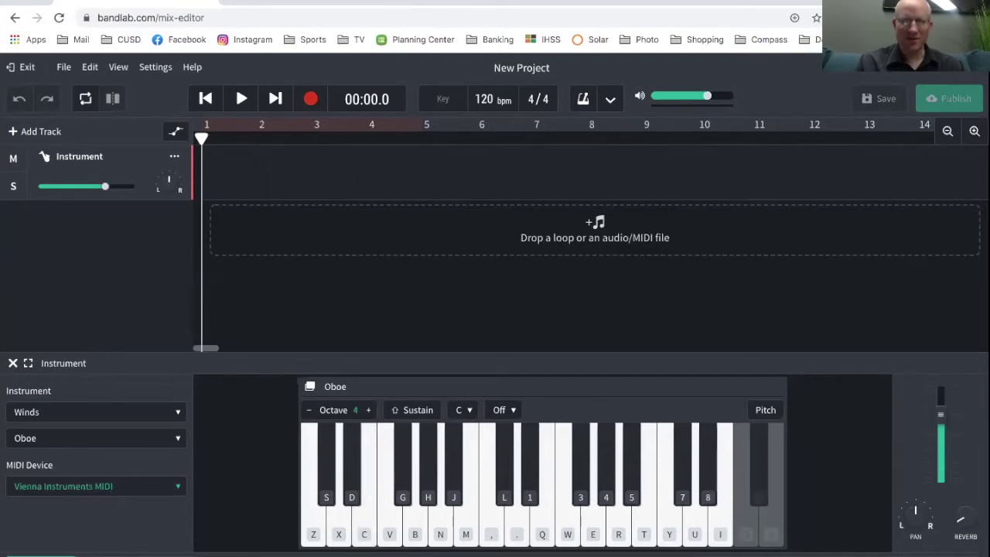
pyautogui.press('c')
pyautogui.press('x')
pyautogui.press('z')
pyautogui.press('x')
pyautogui.press('c')
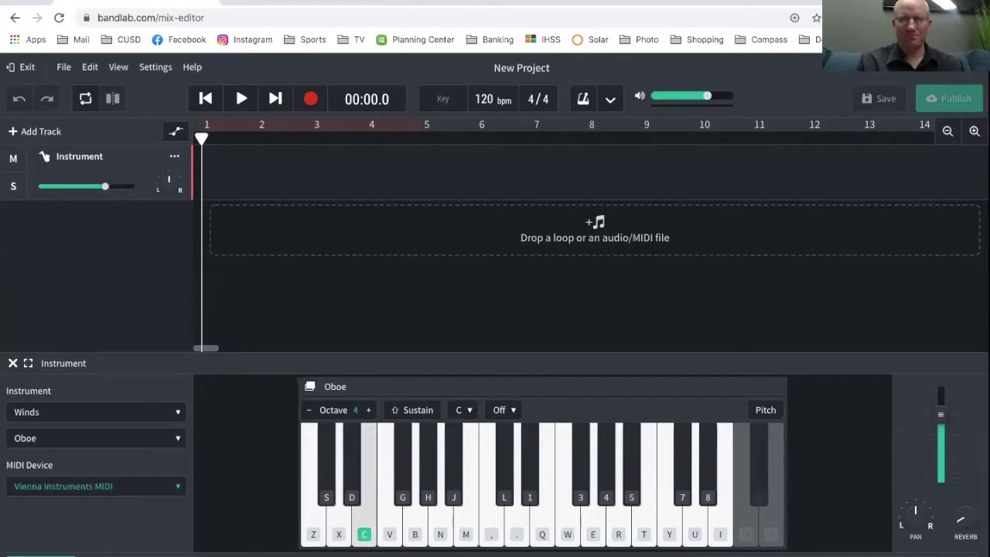
pyautogui.press('x')
pyautogui.press('x')
pyautogui.press('x')
pyautogui.press('c')
pyautogui.press('b')
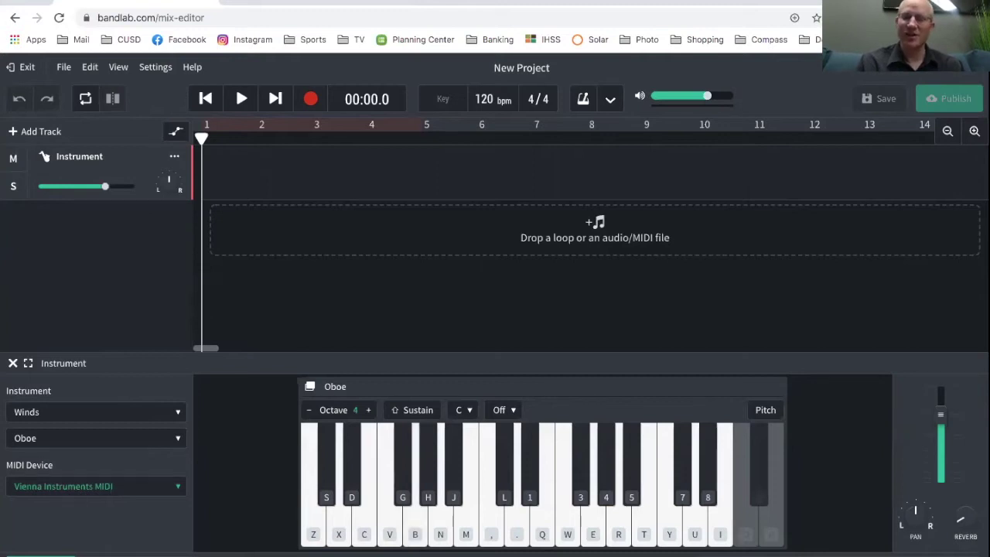
pyautogui.press('b')
pyautogui.press('c')
pyautogui.press('x')
pyautogui.press('z')
pyautogui.press('c')
pyautogui.press('x')
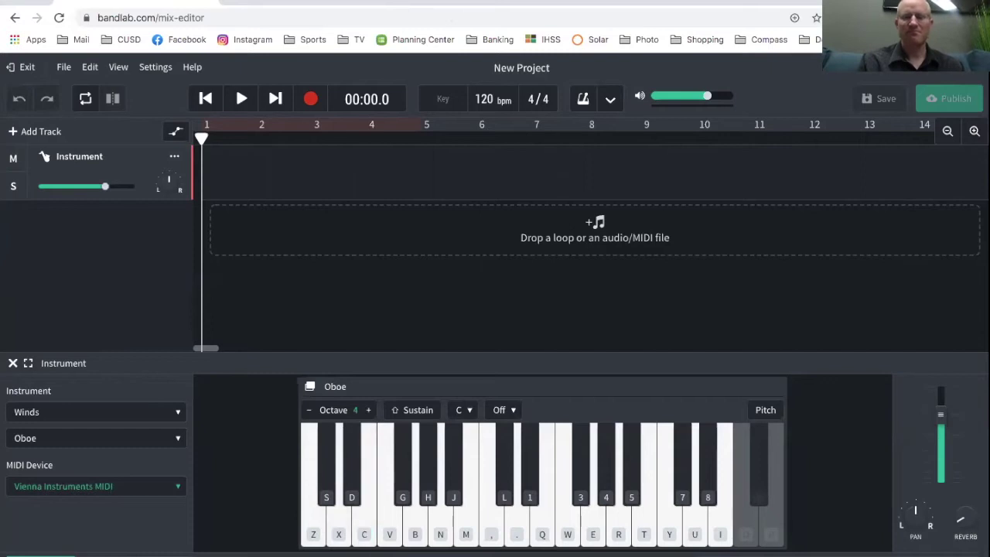
pyautogui.press('z')
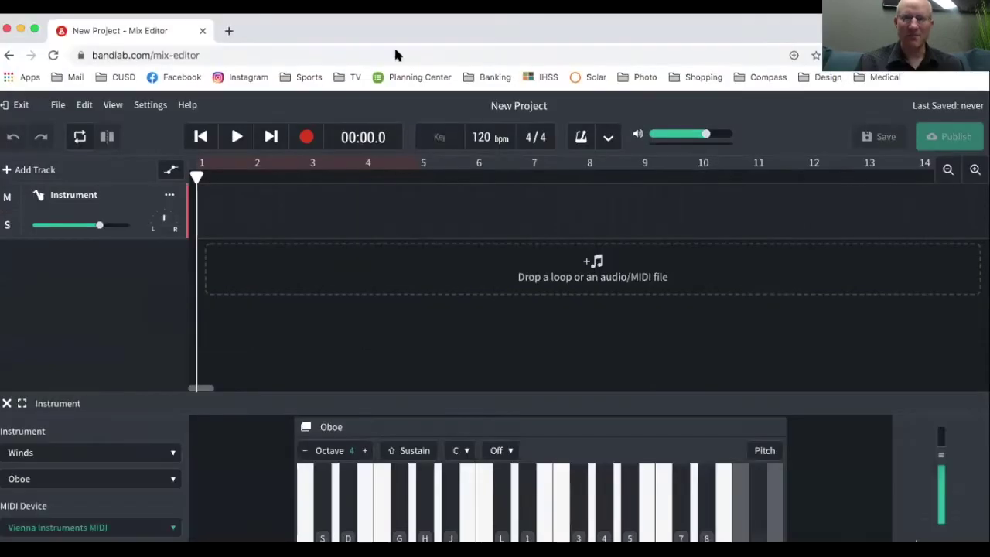
# - Set the project tempo to 80 bpm
pyautogui.click(481, 137)
pyautogui.write('80')
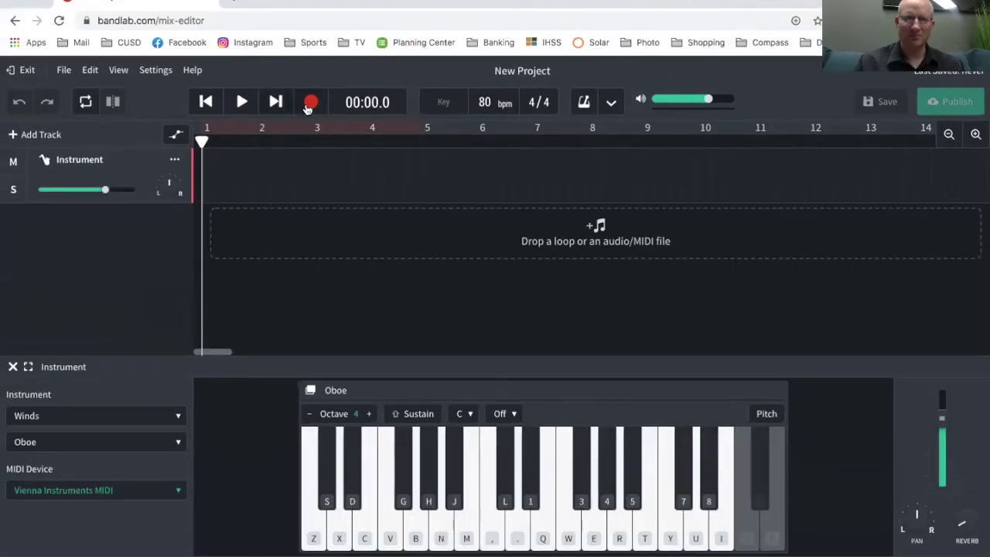
pyautogui.press('c')
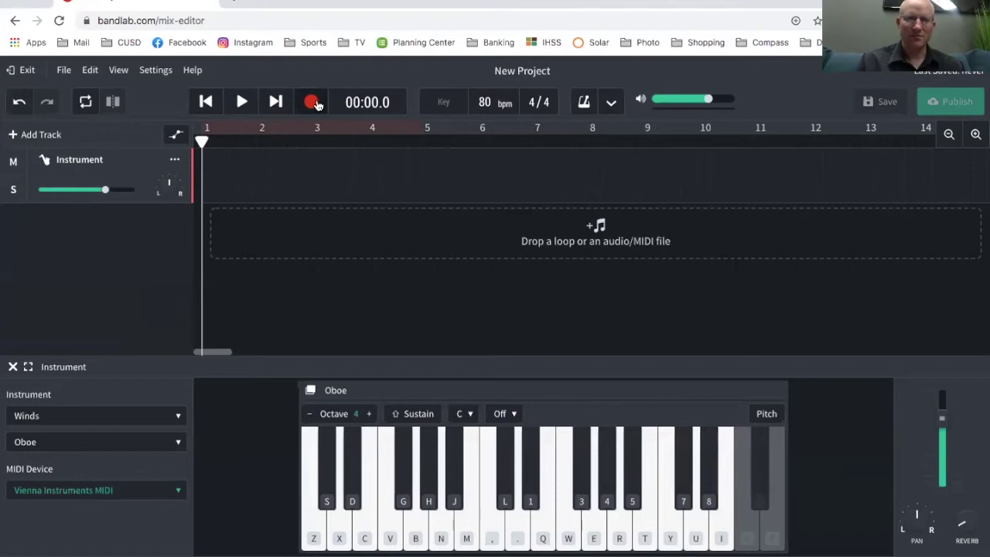
# - Record a brief trial oboe take, delete it, and switch the metronome on
pyautogui.click(312, 103)
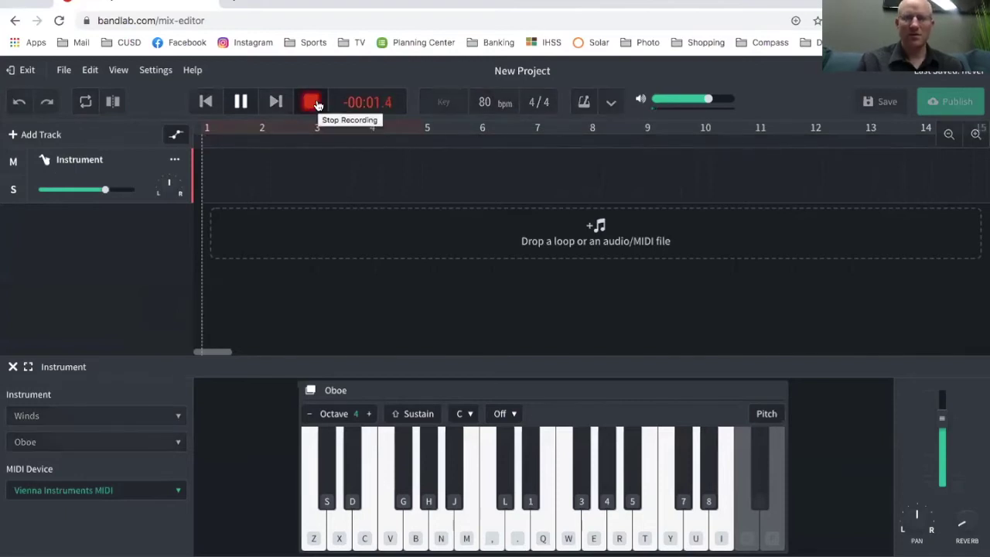
pyautogui.press('c')
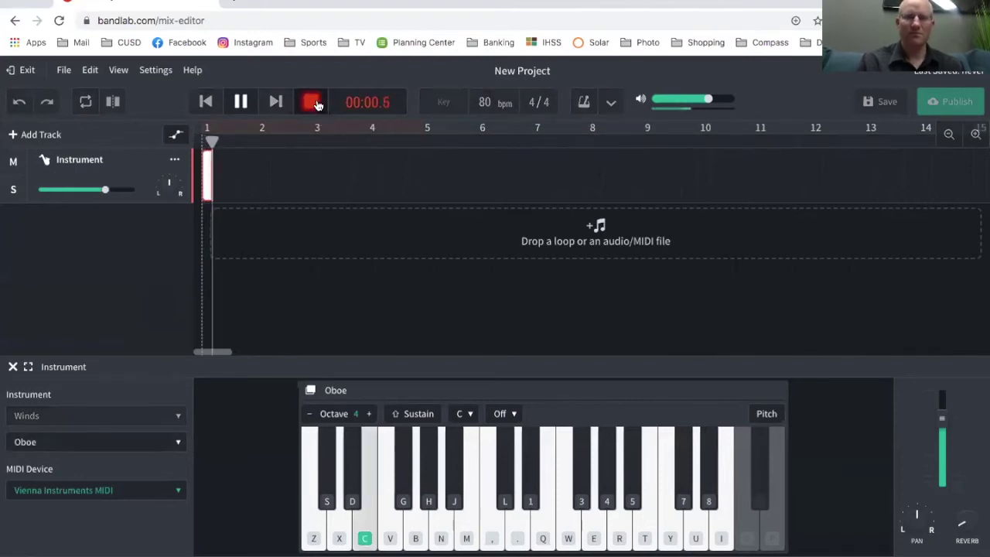
pyautogui.press('x')
pyautogui.press('z')
pyautogui.press('x')
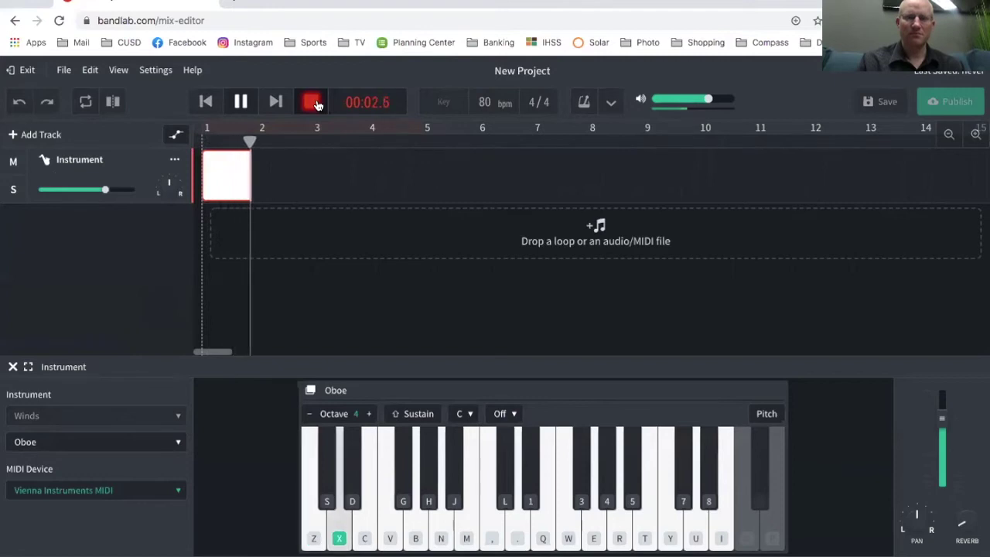
pyautogui.click(313, 103)
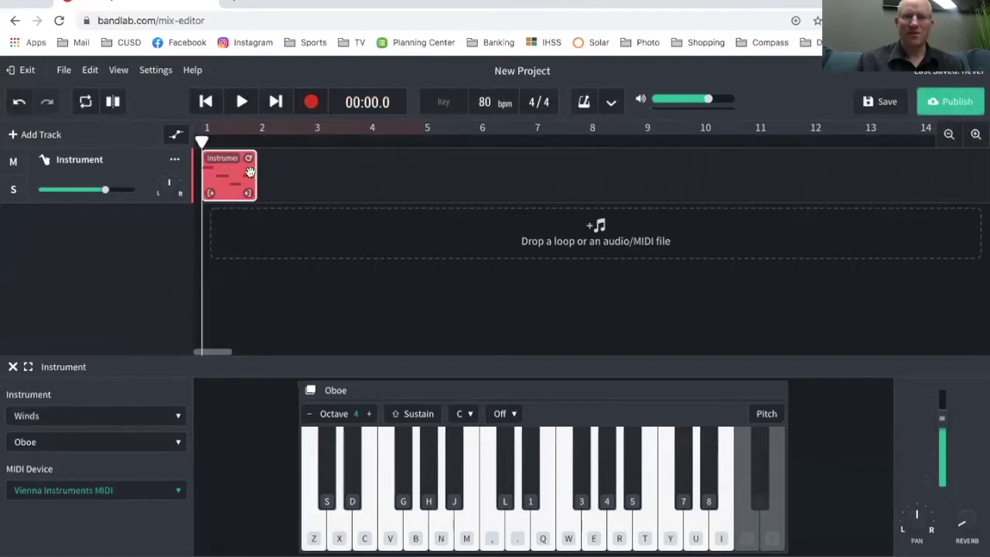
pyautogui.press('Delete')
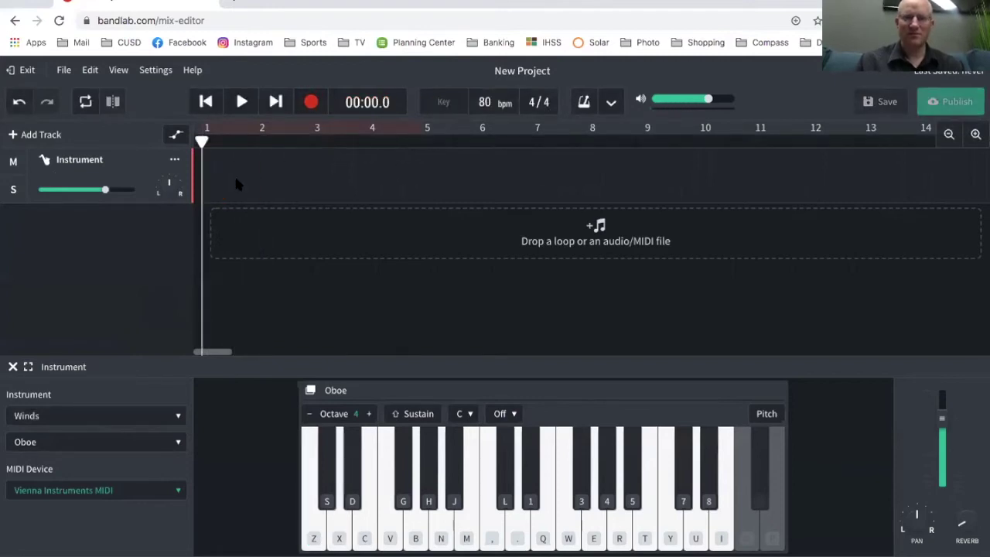
pyautogui.click(587, 102)
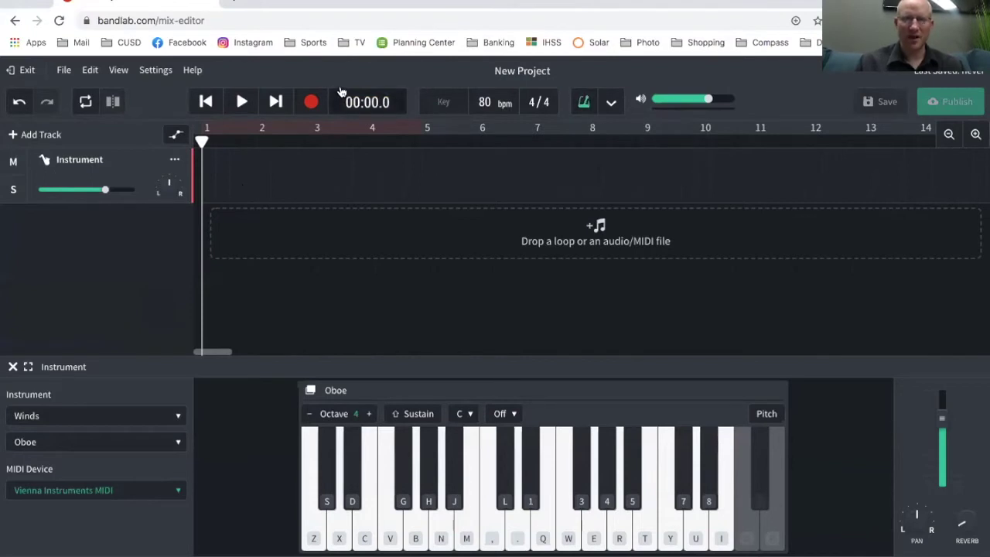
# - Record the Mary Had a Little Lamb melody on the C, X, Z and B keys
pyautogui.click(312, 102)
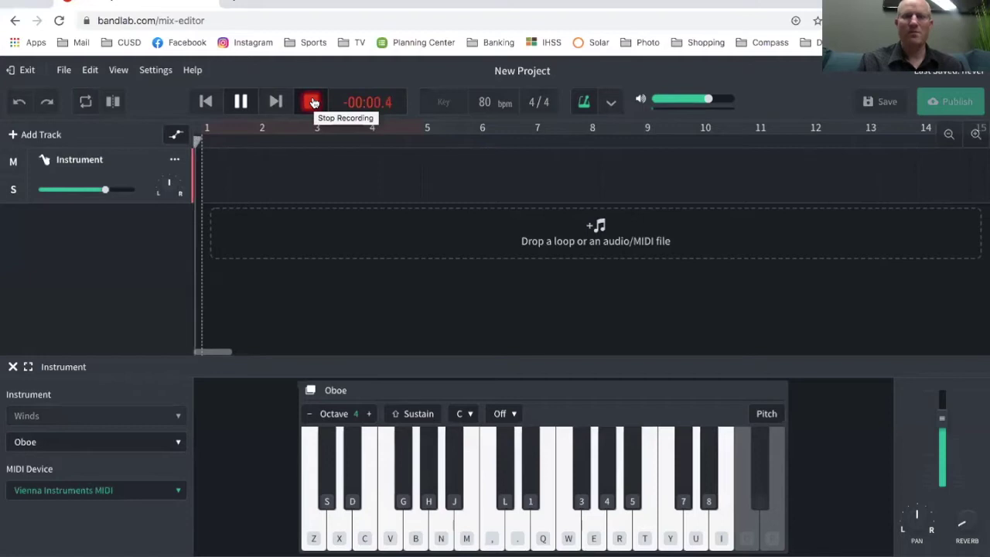
pyautogui.press('c')
pyautogui.press('x')
pyautogui.press('z')
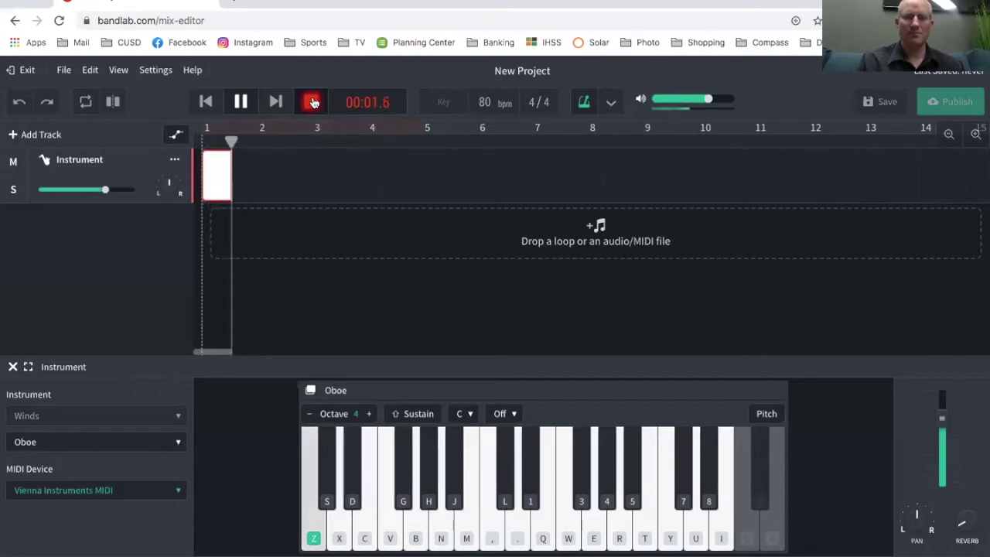
pyautogui.press('x')
pyautogui.press('c')
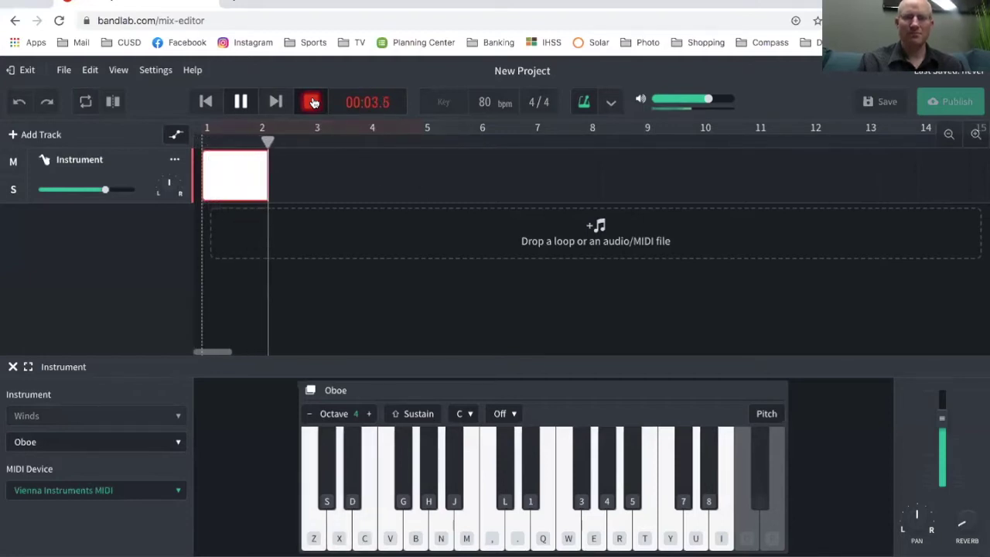
pyautogui.press('c')
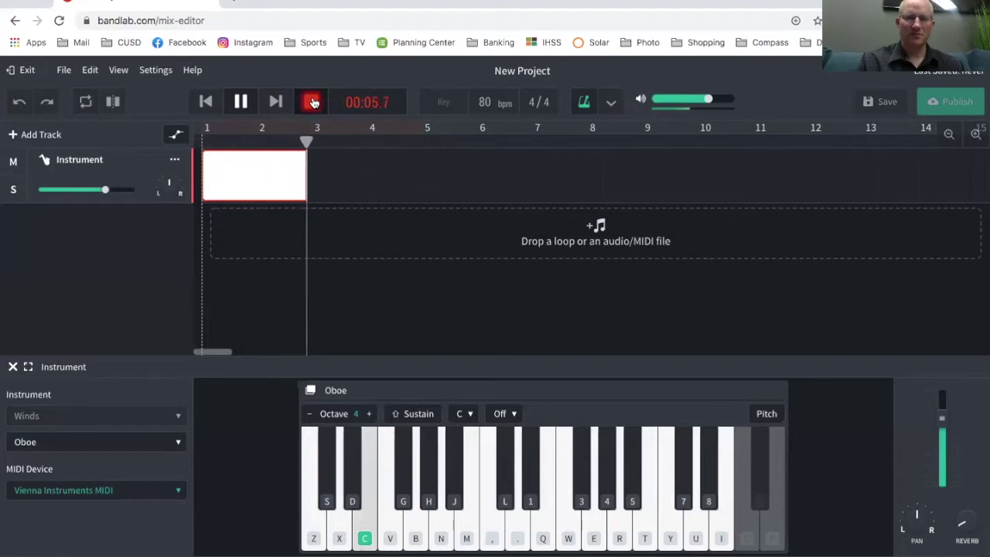
pyautogui.press('x')
pyautogui.press('x')
pyautogui.press('x')
pyautogui.press('c')
pyautogui.press('b')
pyautogui.press('b')
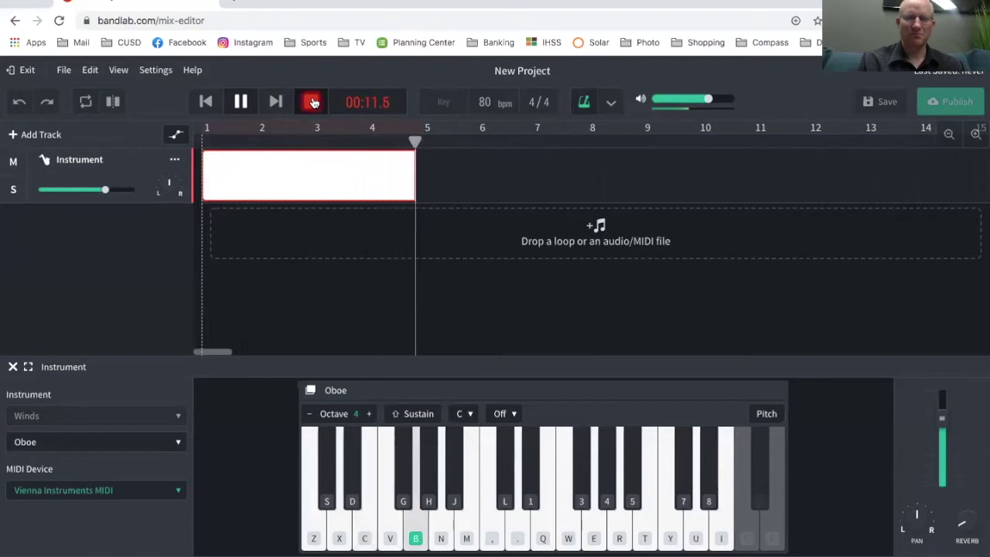
pyautogui.press('c')
pyautogui.press('x')
pyautogui.press('z')
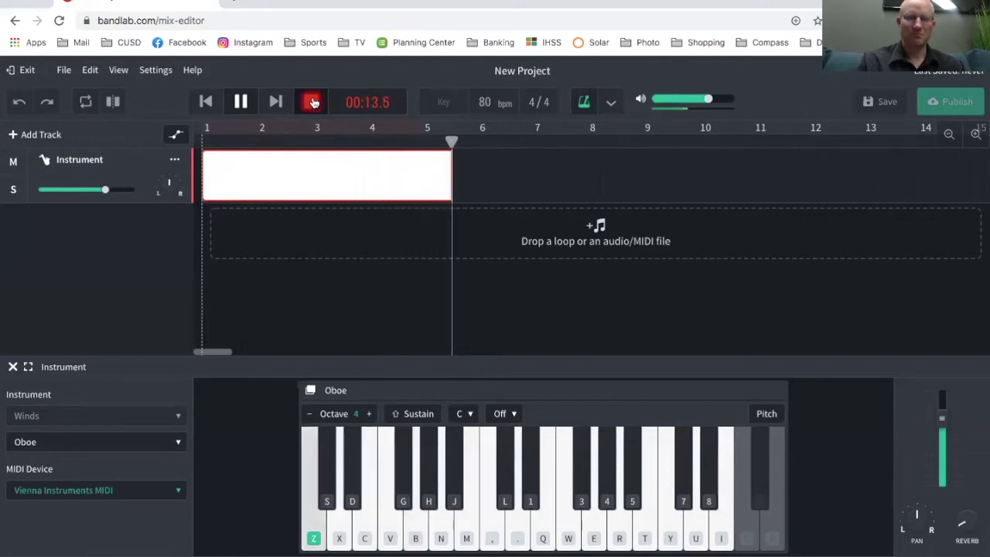
pyautogui.press('x')
pyautogui.press('c')
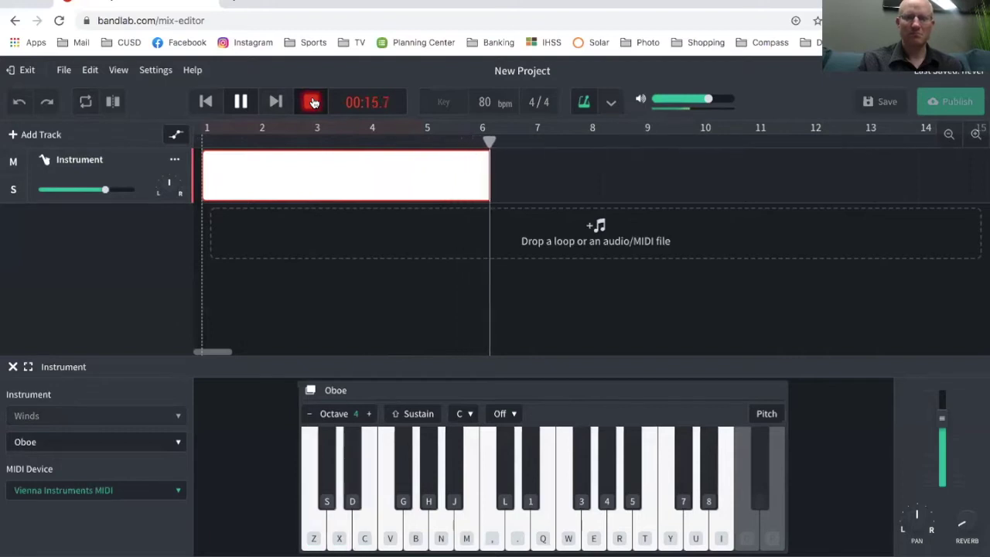
pyautogui.press('c')
pyautogui.press('c')
pyautogui.press('x')
pyautogui.press('c')
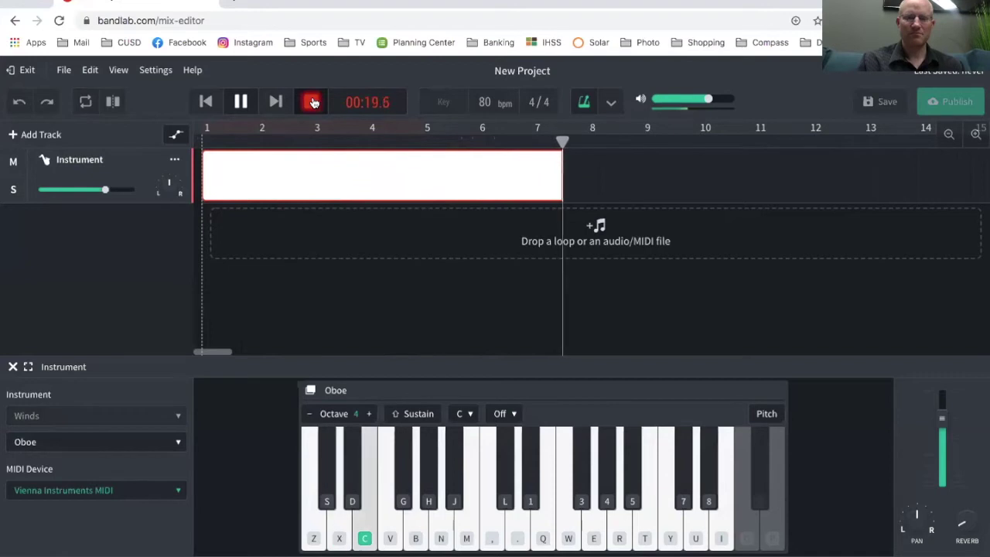
pyautogui.press('x')
pyautogui.press('z')
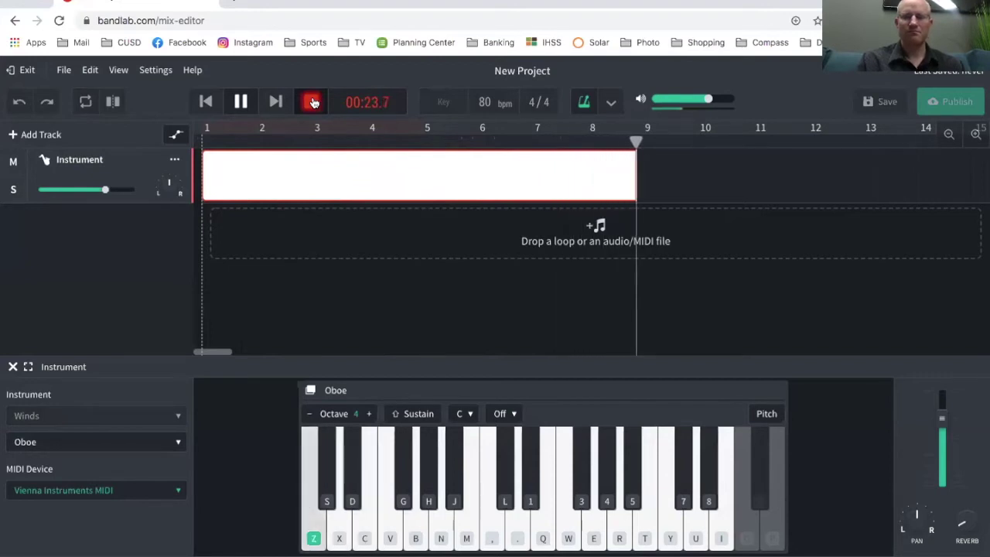
pyautogui.click(313, 103)
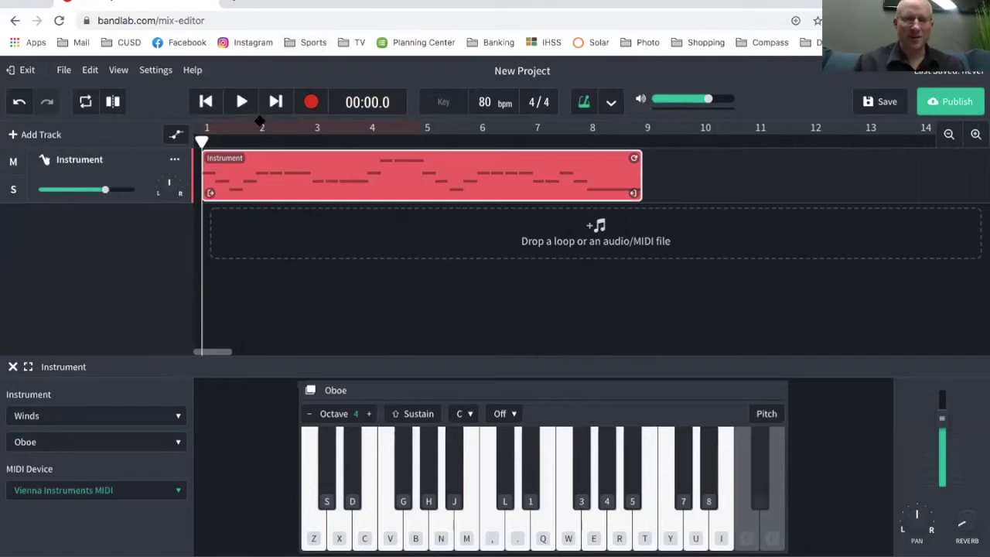
# - Open the oboe clip in the piano roll, select its opening notes and choose 1/4 quantize
pyautogui.doubleClick(272, 157)
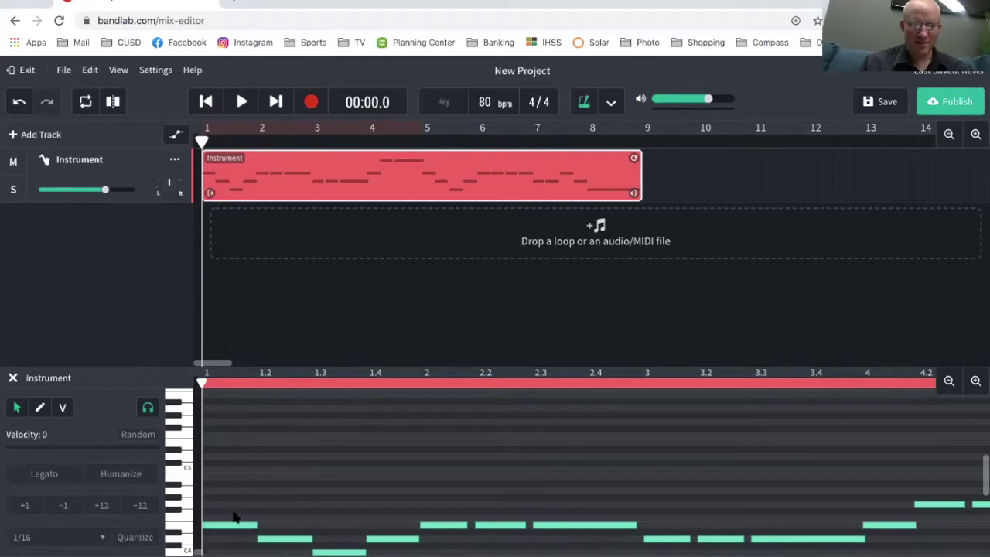
pyautogui.moveTo(235, 470); pyautogui.dragTo(628, 407)
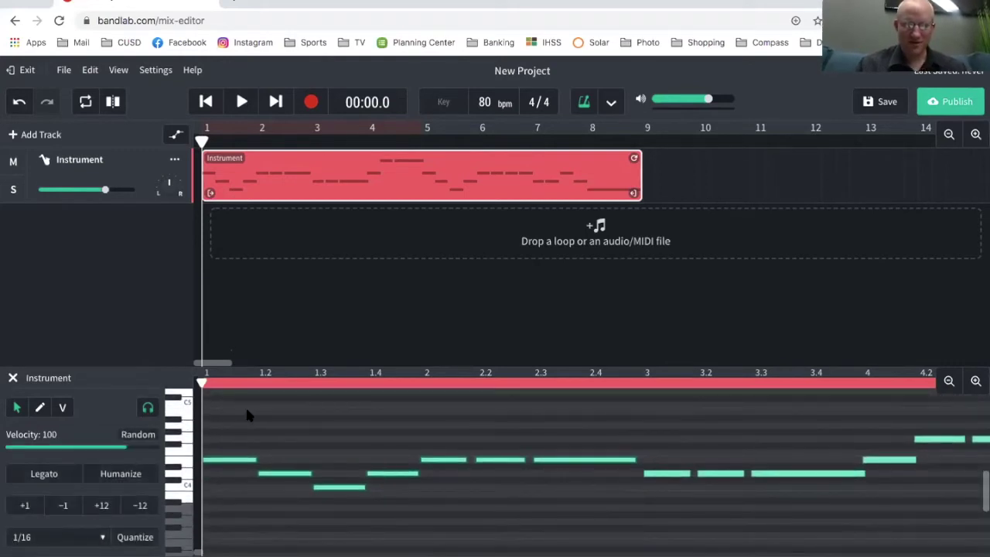
pyautogui.moveTo(231, 419); pyautogui.dragTo(979, 508)
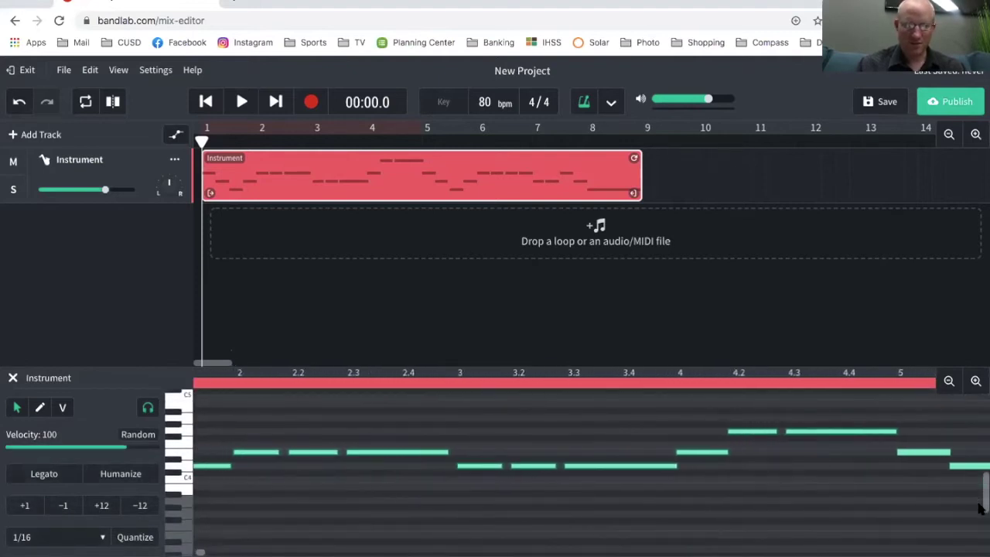
pyautogui.click(102, 538)
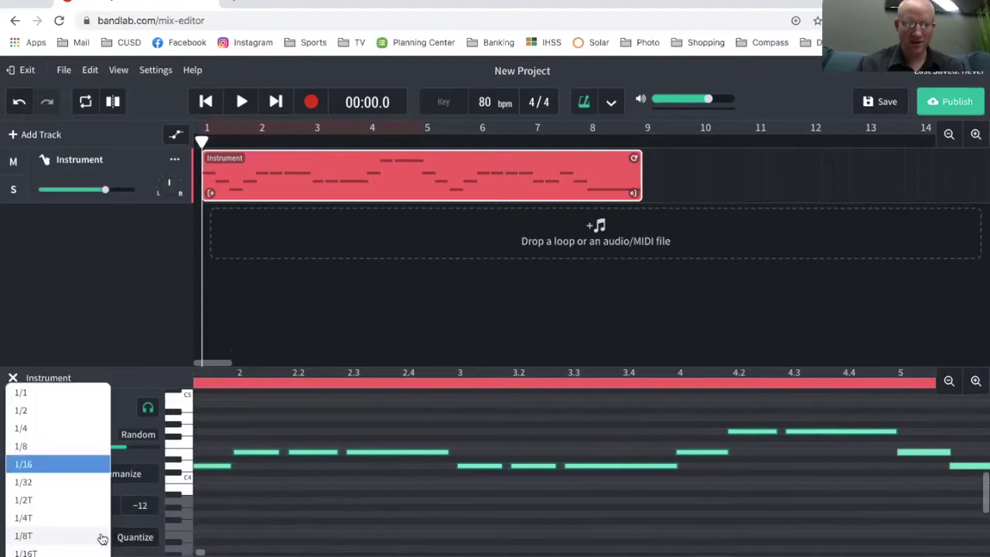
pyautogui.click(39, 427)
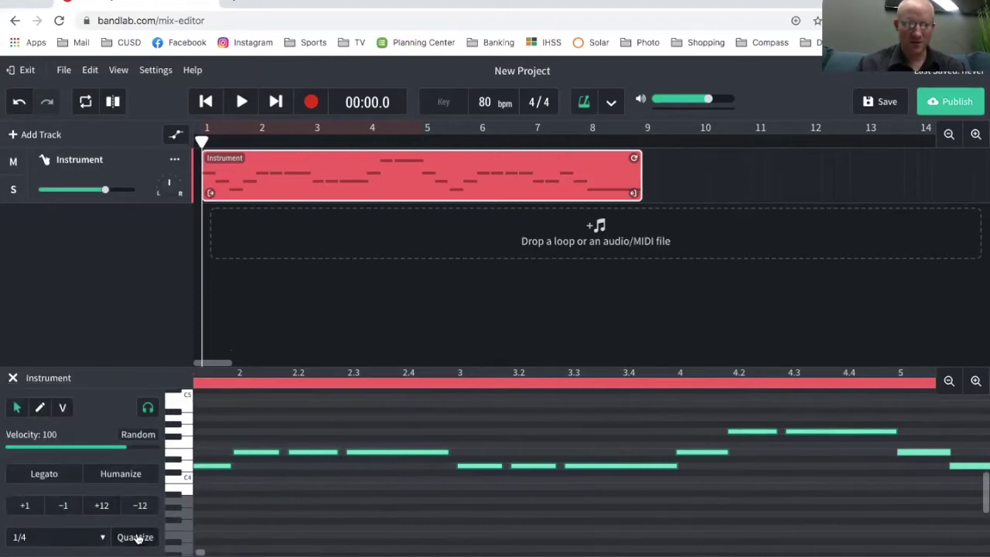
# - Select the following melody notes and quantize them to the 1/4 grid
pyautogui.hscroll(5, 328, 477)
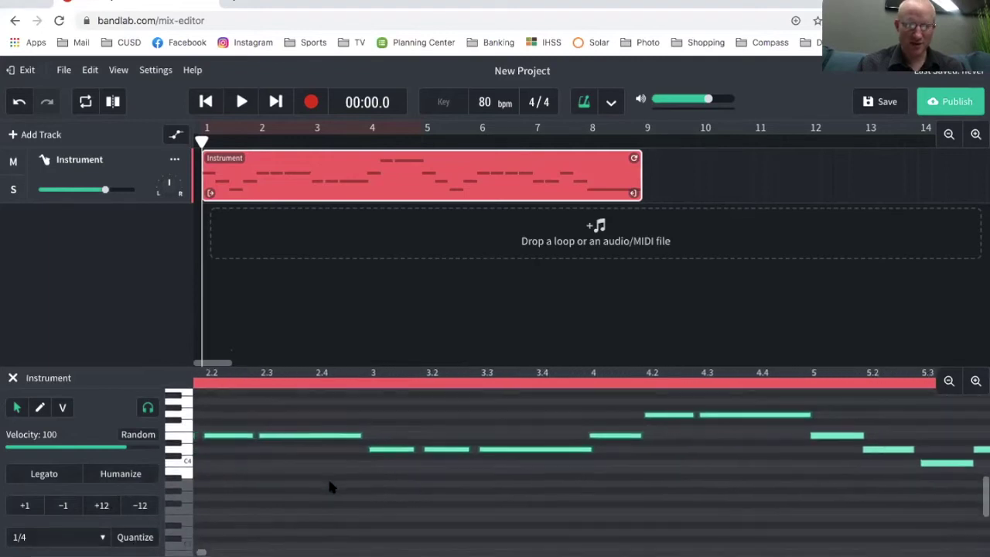
pyautogui.hscroll(5, 327, 477)
pyautogui.scroll(1, 327, 476)
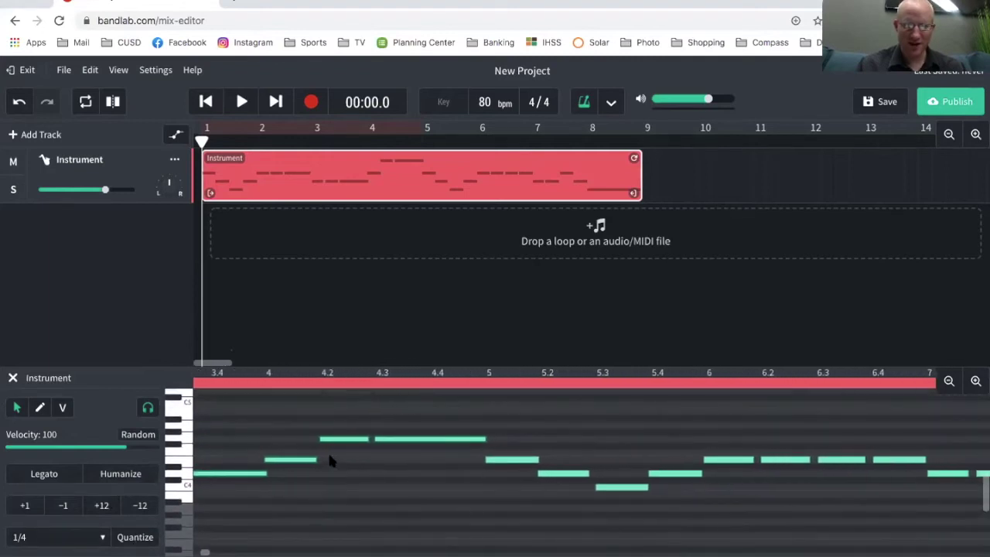
pyautogui.moveTo(340, 402); pyautogui.dragTo(967, 536)
pyautogui.hscroll(12, 967, 536)
pyautogui.scroll(-1, 967, 536)
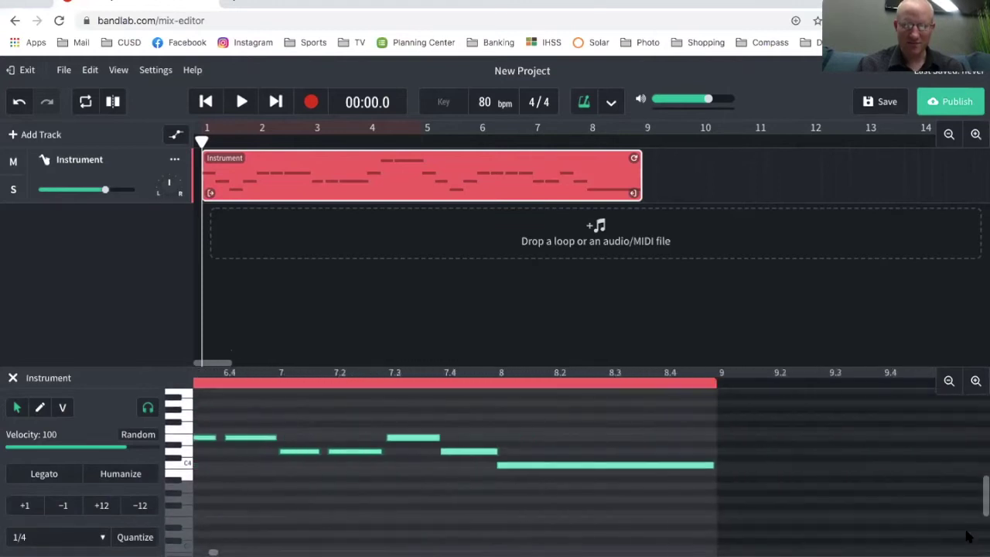
pyautogui.click(127, 536)
pyautogui.moveTo(626, 482); pyautogui.dragTo(325, 420)
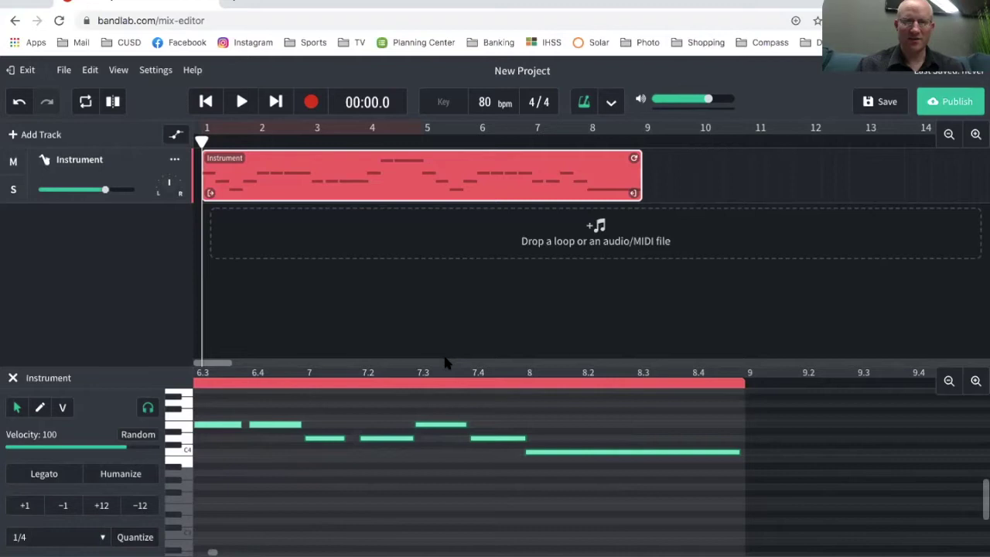
pyautogui.press('space')
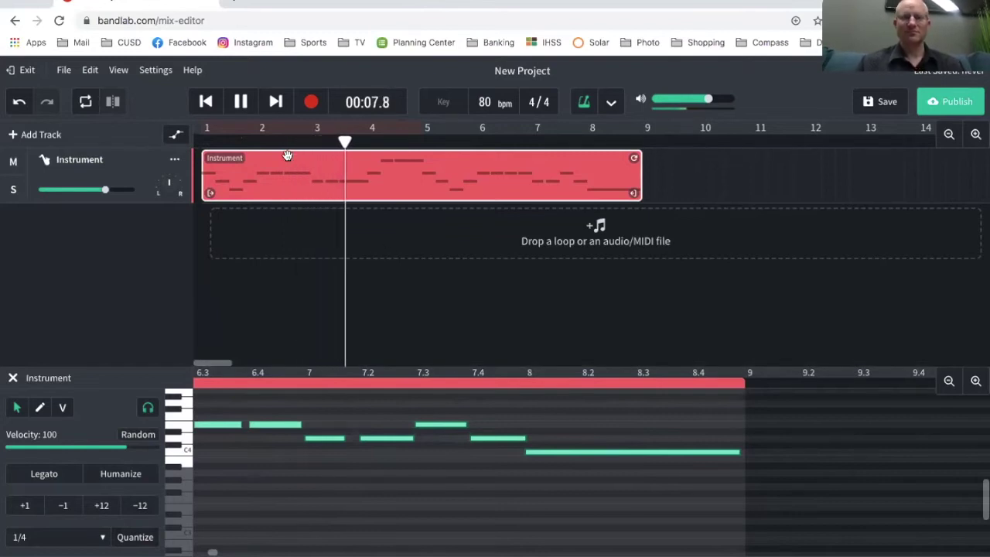
pyautogui.click(242, 101)
pyautogui.press('Return')
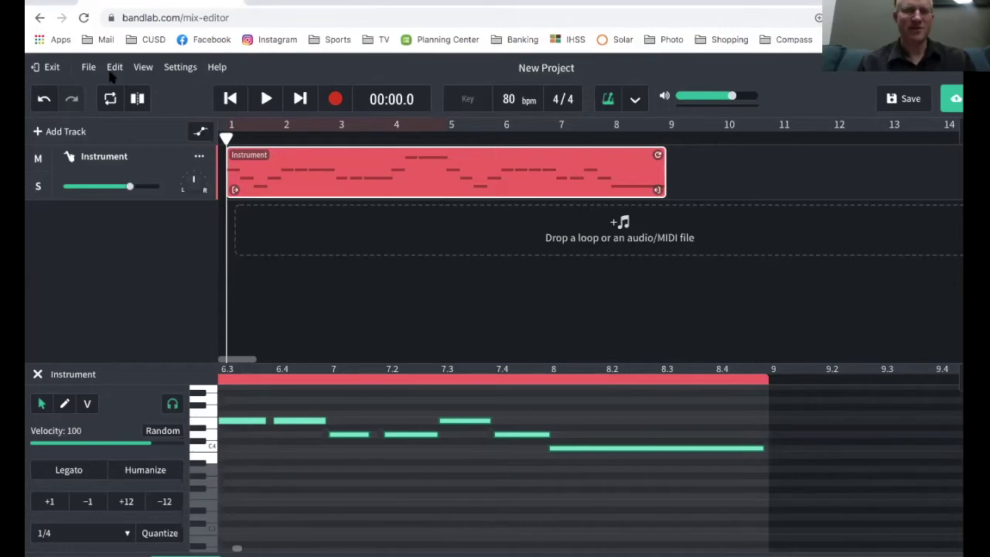
# - Add Instrument 2 with the Grand Piano sound and test it with a Z-C-B chord
pyautogui.click(45, 133)
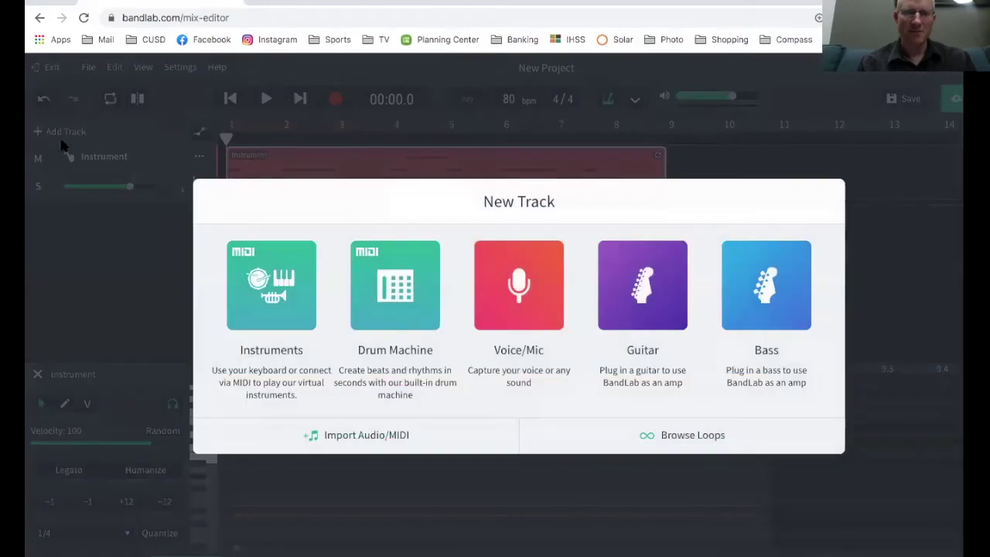
pyautogui.click(276, 306)
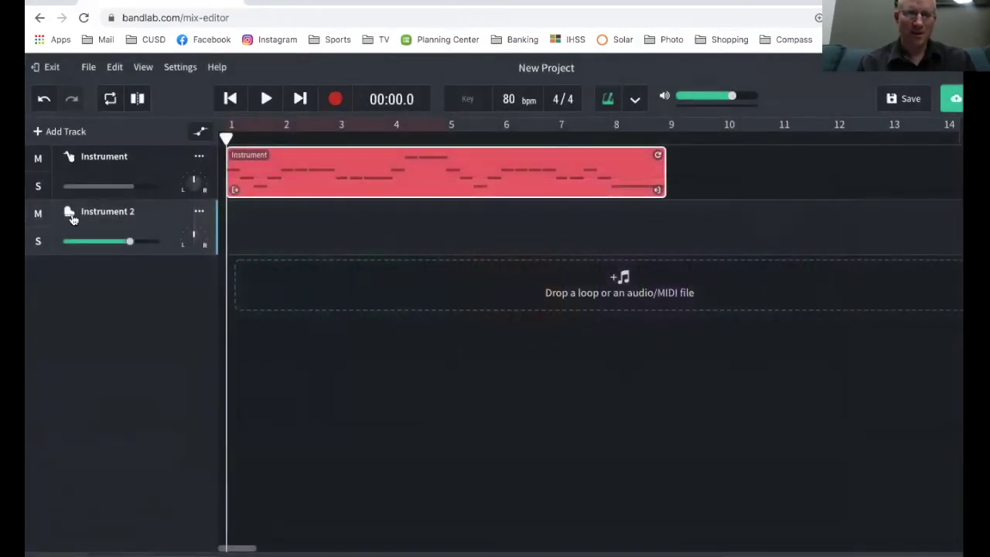
pyautogui.press('z')
pyautogui.press('c')
pyautogui.press('b')
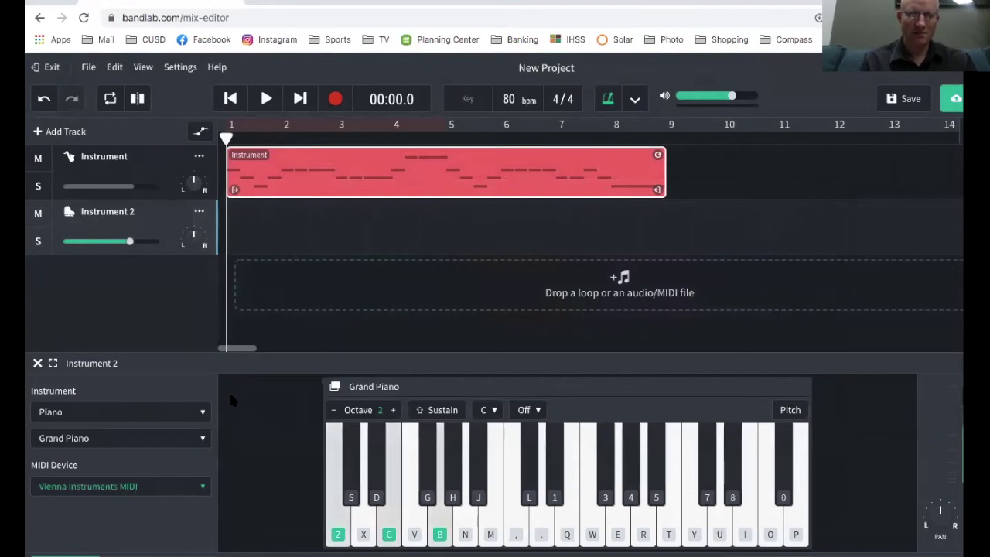
pyautogui.press('z')
pyautogui.press('c')
pyautogui.press('b')
pyautogui.press('z')
pyautogui.press('c')
pyautogui.press('b')
pyautogui.press('z')
pyautogui.press('c')
pyautogui.press('b')
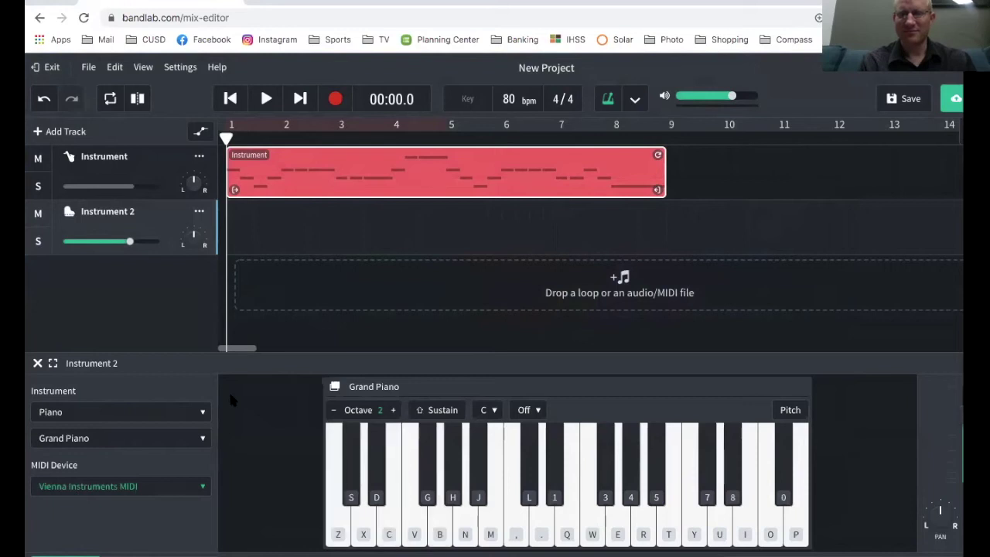
pyautogui.press('b')
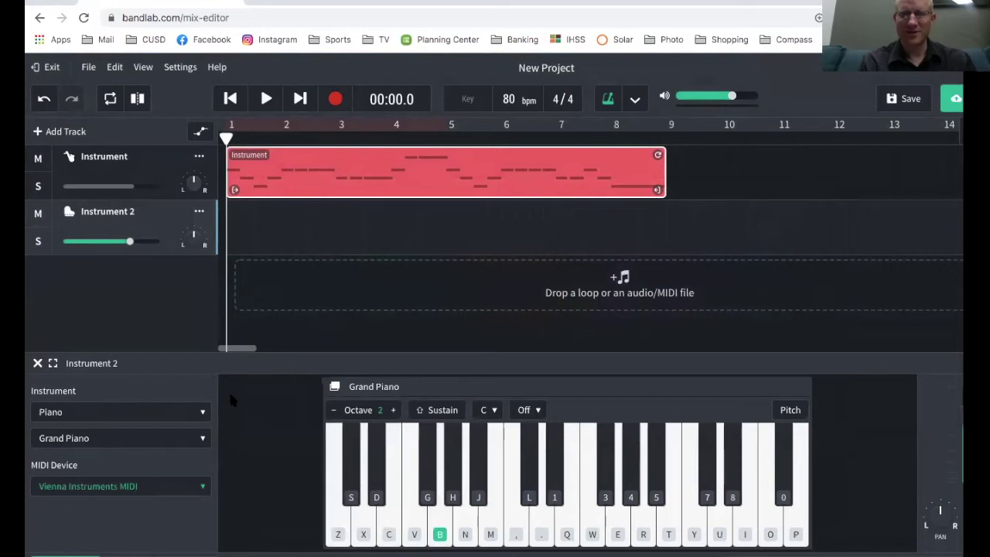
pyautogui.click(393, 411)
pyautogui.press('z')
pyautogui.press('c')
pyautogui.press('b')
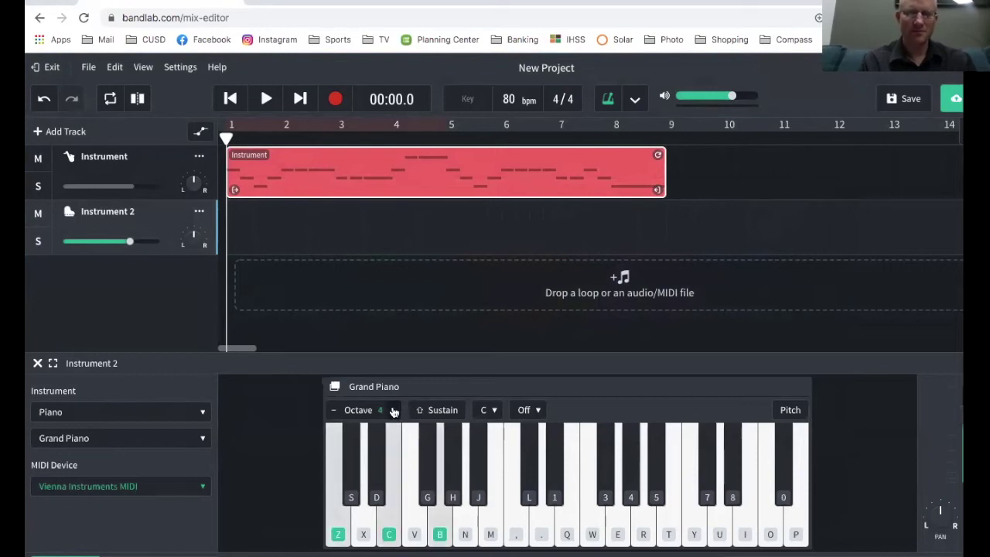
pyautogui.press('z')
pyautogui.press('c')
pyautogui.press('b')
pyautogui.press('z')
pyautogui.press('c')
pyautogui.press('b')
pyautogui.press('z')
pyautogui.press('c')
pyautogui.press('b')
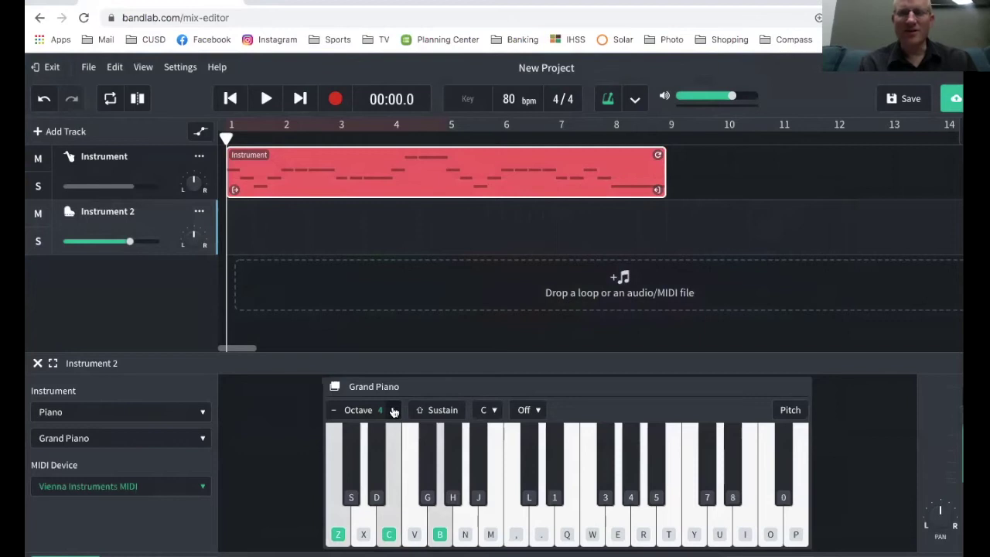
pyautogui.press('z')
pyautogui.press('c')
pyautogui.press('b')
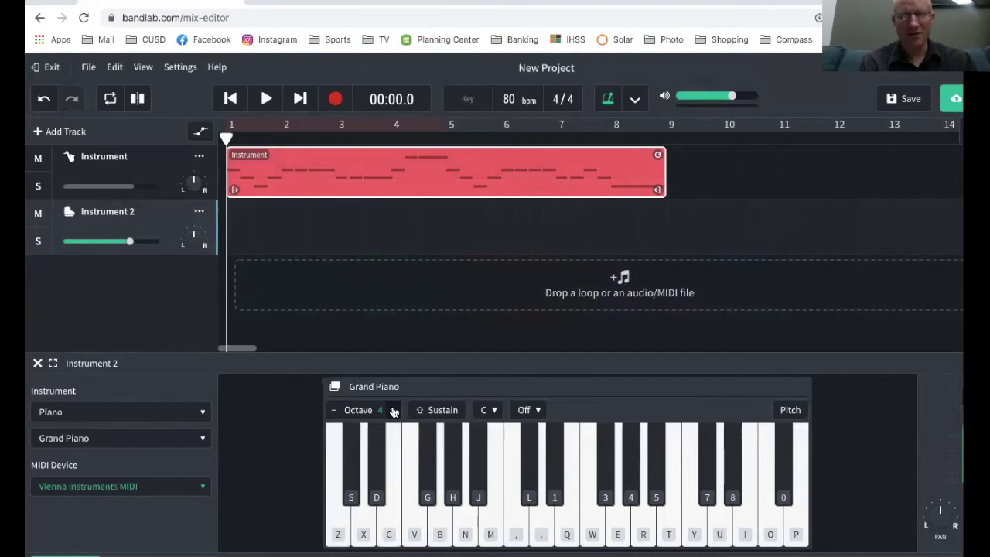
pyautogui.press('z')
pyautogui.press('c')
pyautogui.press('b')
pyautogui.press('z')
pyautogui.press('c')
pyautogui.press('b')
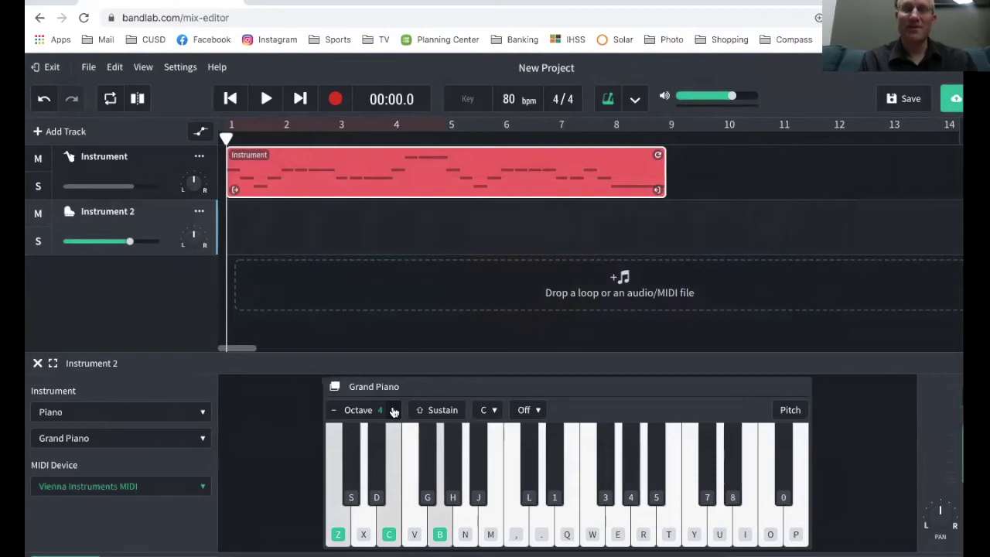
pyautogui.press('z')
pyautogui.press('c')
pyautogui.press('b')
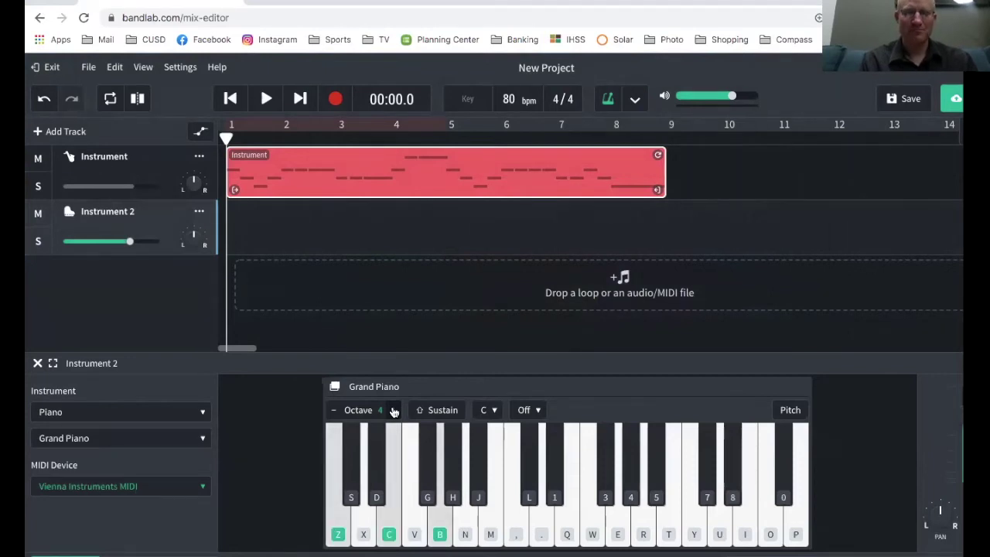
pyautogui.press('z')
pyautogui.press('c')
pyautogui.press('b')
pyautogui.press('z')
pyautogui.press('c')
pyautogui.press('b')
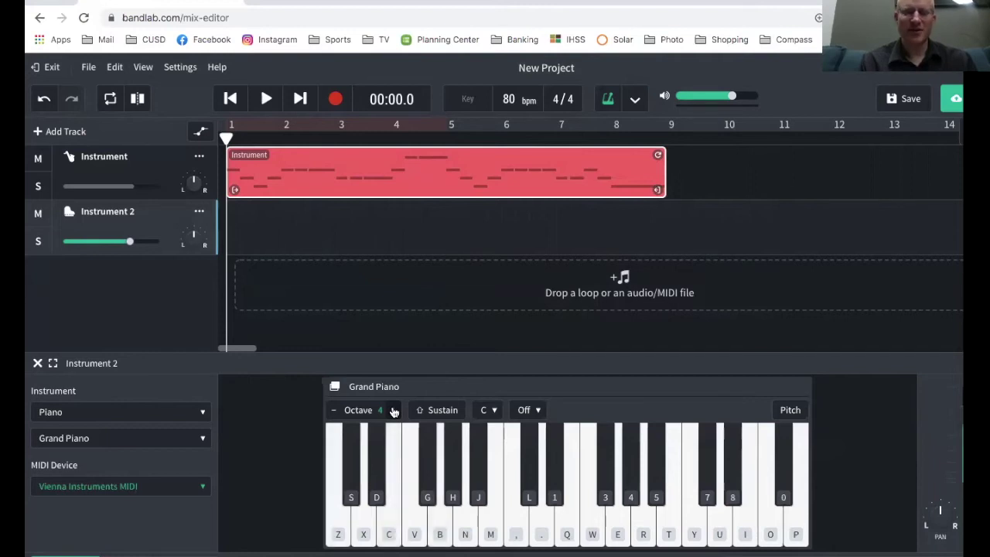
pyautogui.press('z')
pyautogui.press('c')
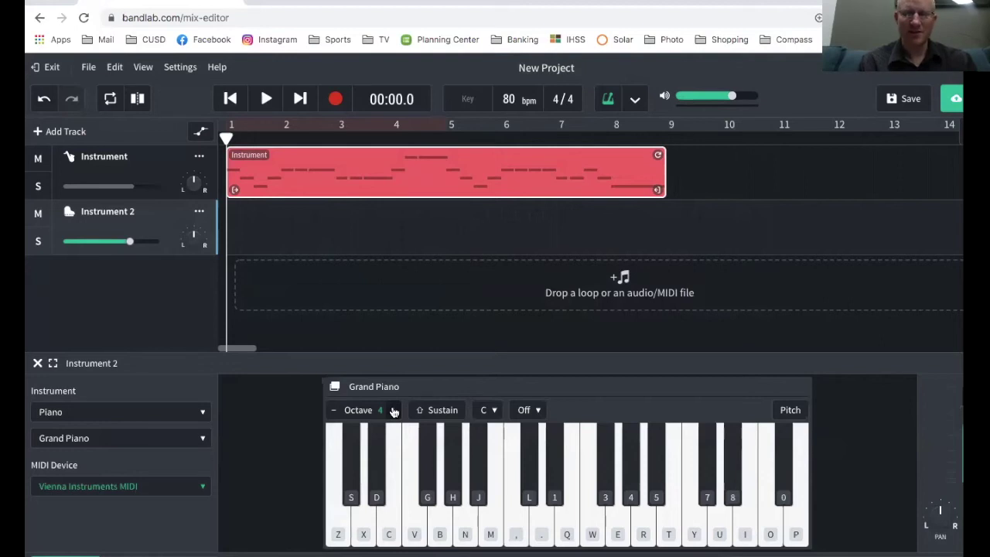
pyautogui.press('b')
pyautogui.press('m')
pyautogui.press('.')
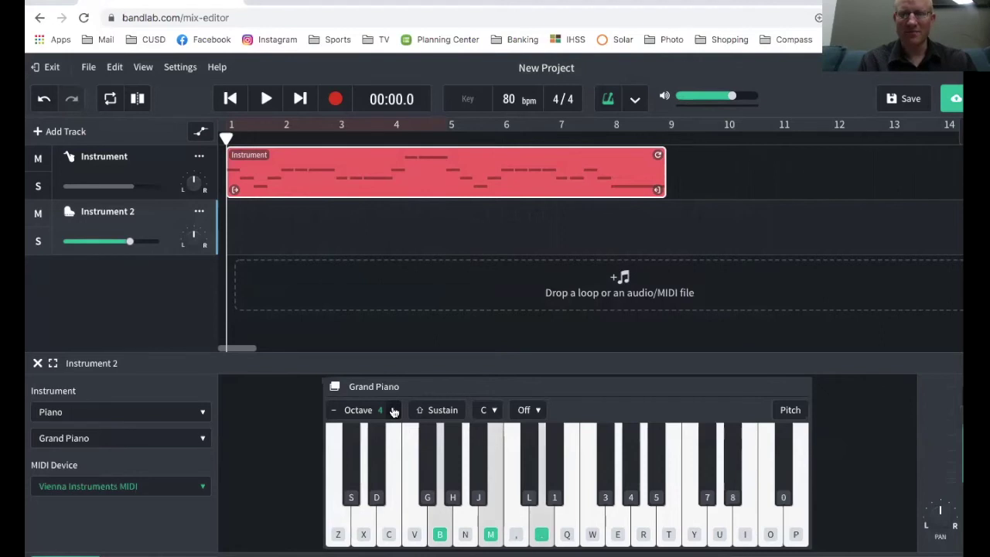
pyautogui.press('b')
pyautogui.press('m')
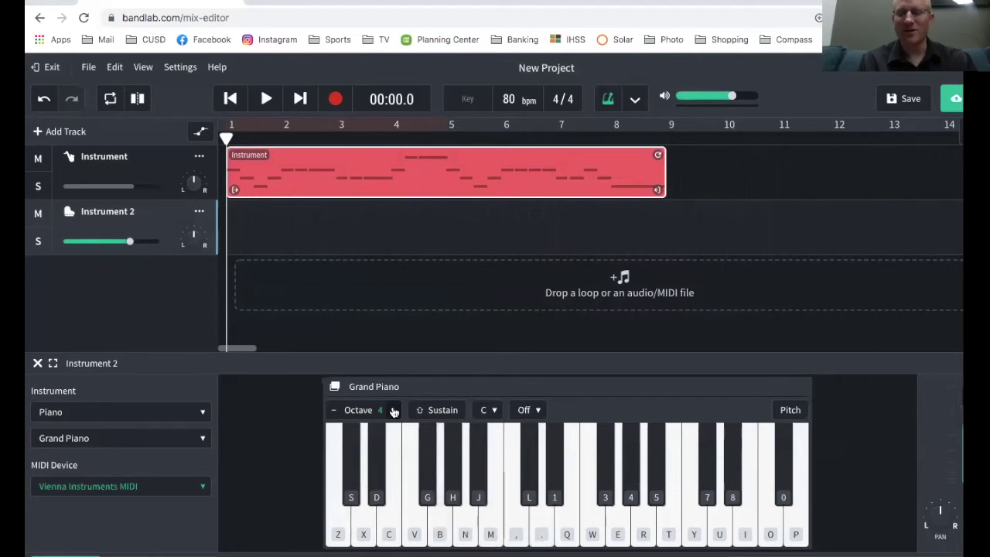
pyautogui.press('b')
pyautogui.press('m')
pyautogui.press('.')
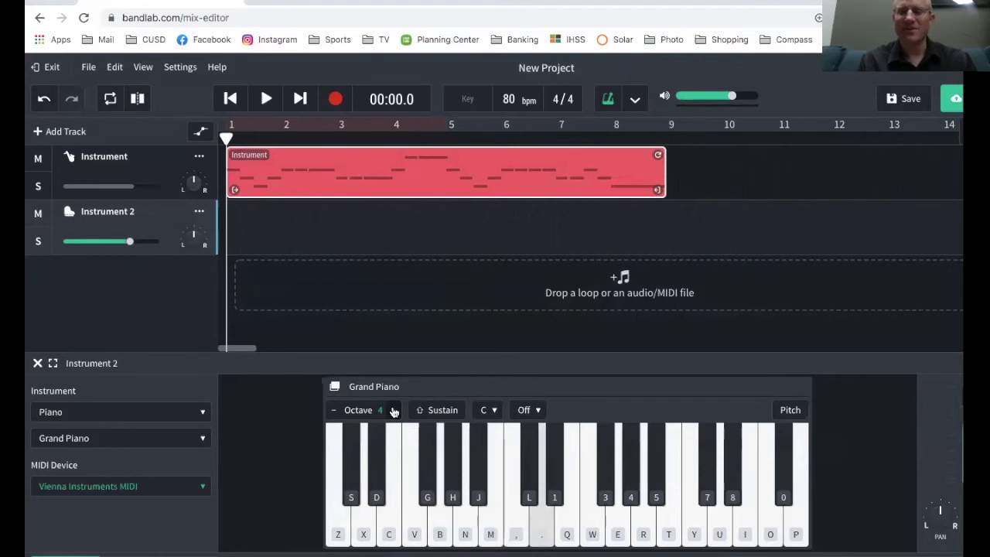
pyautogui.press('b')
pyautogui.press('m')
pyautogui.press('.')
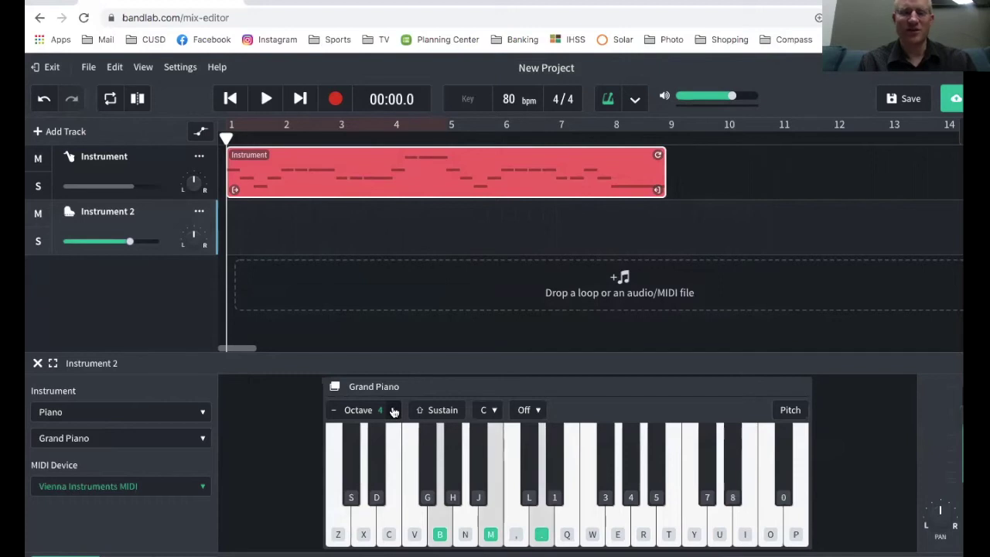
pyautogui.press('z')
pyautogui.press('c')
pyautogui.press('b')
pyautogui.press('z')
pyautogui.press('c')
pyautogui.press('b')
pyautogui.press('z')
pyautogui.press('c')
pyautogui.press('b')
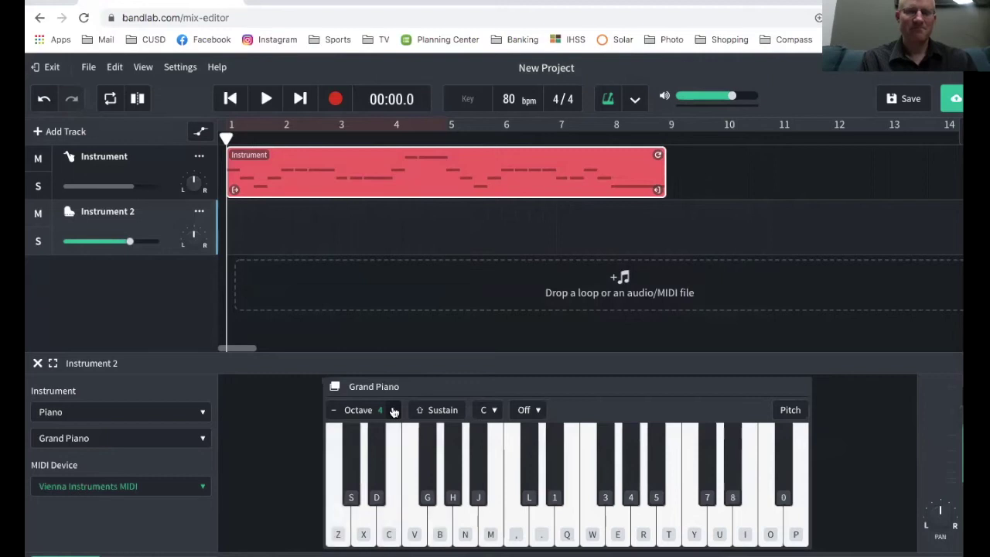
pyautogui.press('z')
pyautogui.press('c')
pyautogui.press('b')
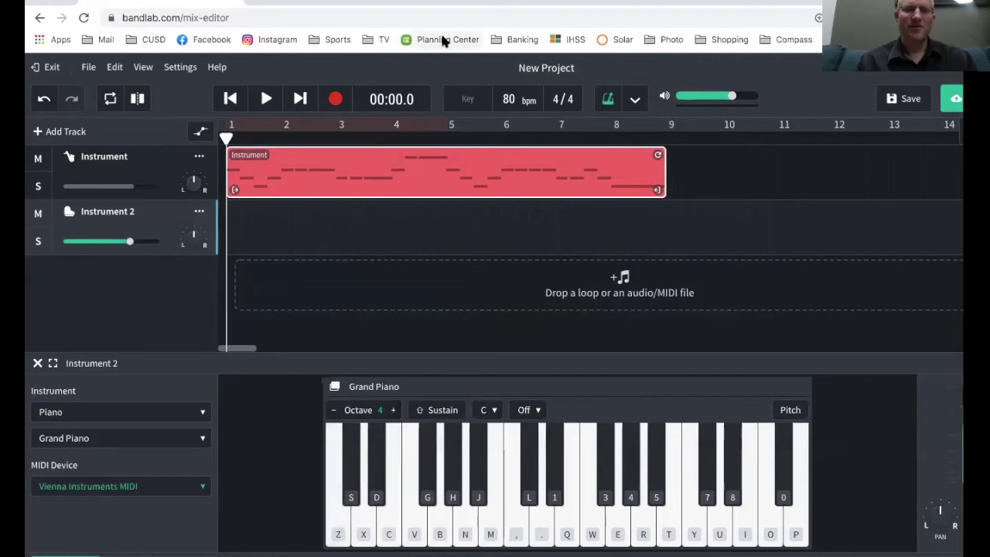
pyautogui.press('ctrl+super+f')
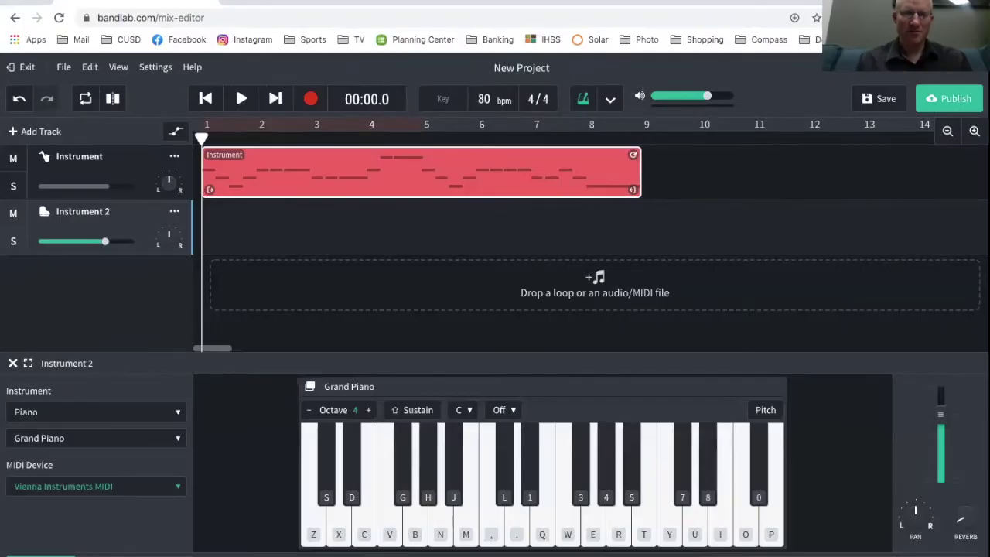
# - Rehearse the C major and G major chords on the keyboard before recording
pyautogui.press('c')
pyautogui.press('b')
pyautogui.press('z')
pyautogui.press('c')
pyautogui.press('c')
pyautogui.press('b')
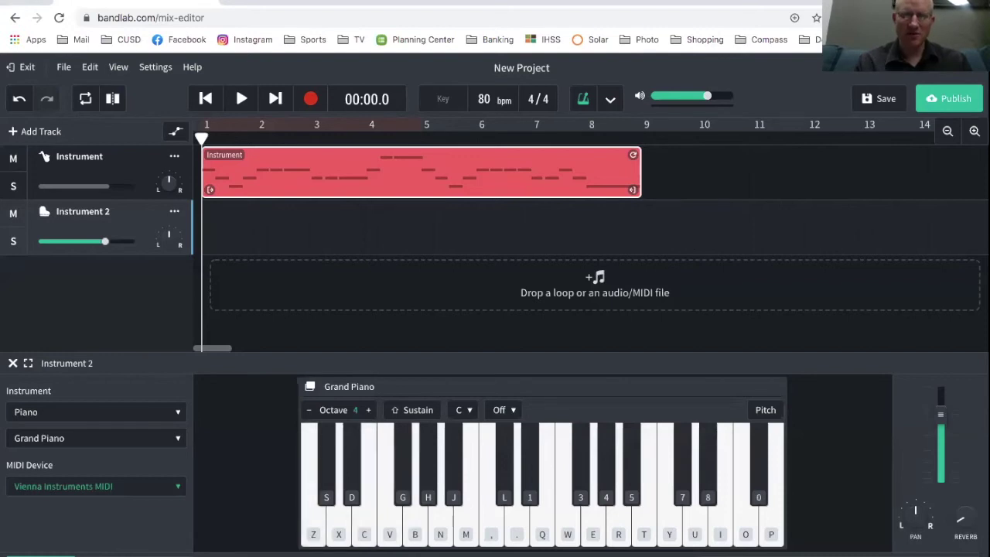
pyautogui.press('b')
pyautogui.press('m')
pyautogui.press('.')
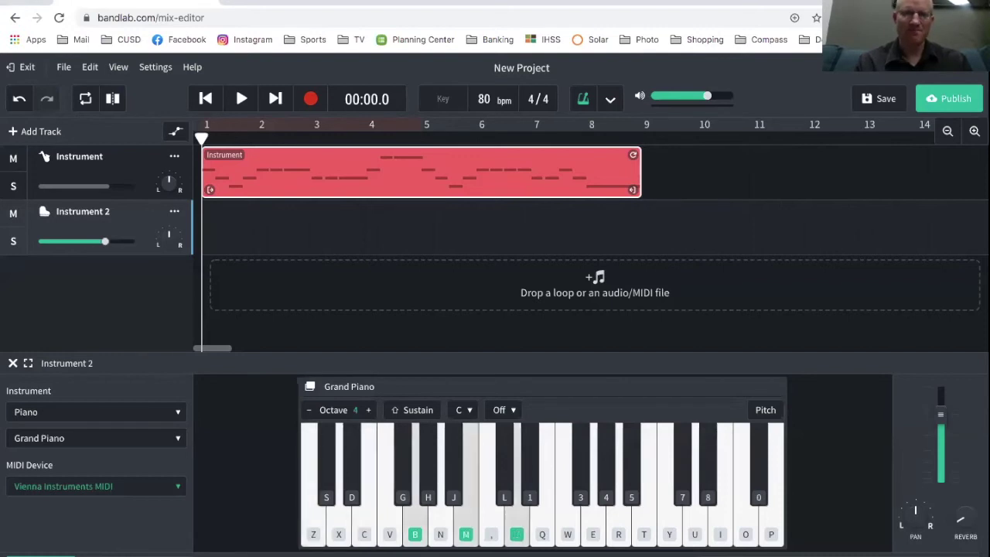
pyautogui.press('z')
pyautogui.press('c')
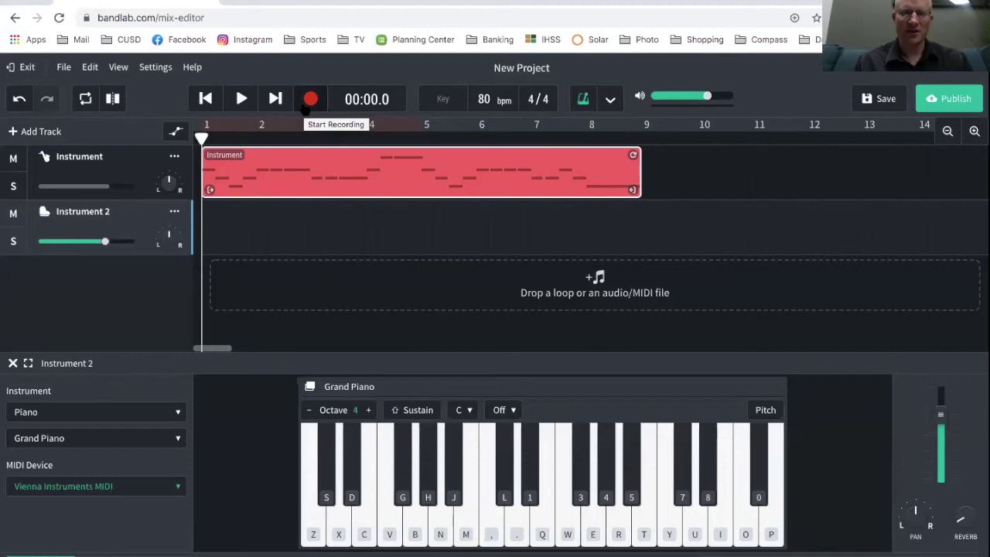
# - Start recording on Instrument 2 and play the C major, G major, C major chord changes
pyautogui.click(305, 110)
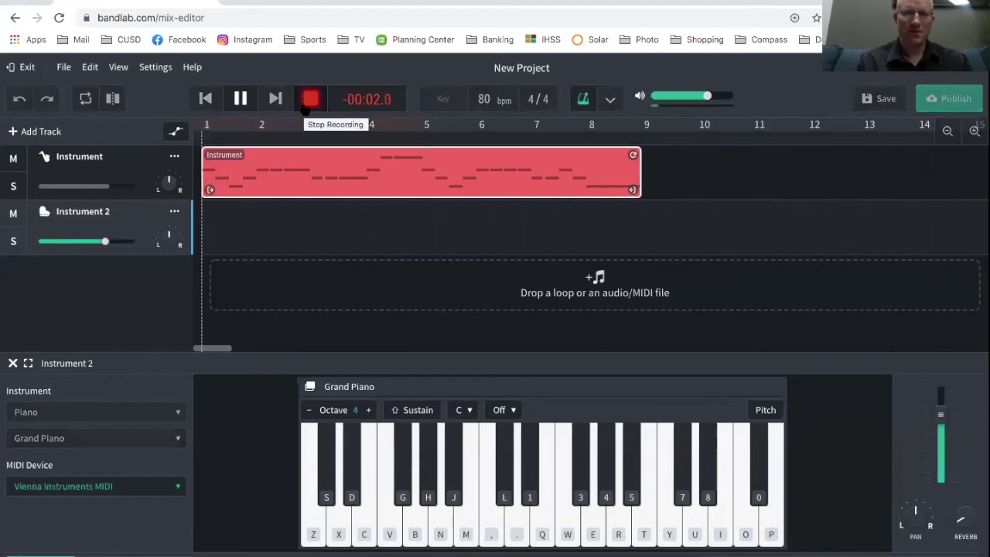
pyautogui.press('z')
pyautogui.press('c')
pyautogui.press('b')
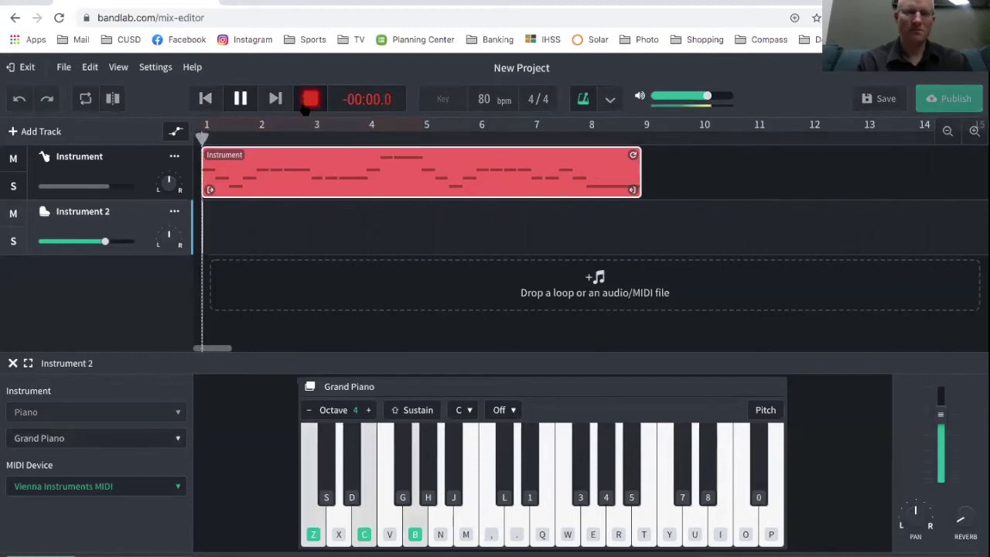
pyautogui.press('b')
pyautogui.press('z')
pyautogui.press('c')
pyautogui.press('b')
pyautogui.press('z')
pyautogui.press('c')
pyautogui.press('b')
pyautogui.press('z')
pyautogui.press('c')
pyautogui.press('b')
pyautogui.press('m')
pyautogui.press('.')
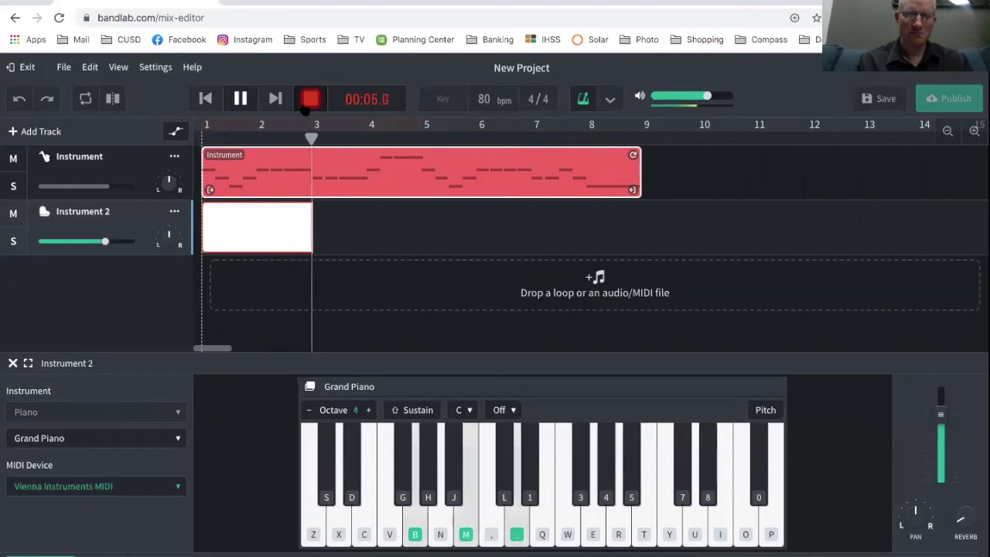
pyautogui.press('.')
pyautogui.press('.')
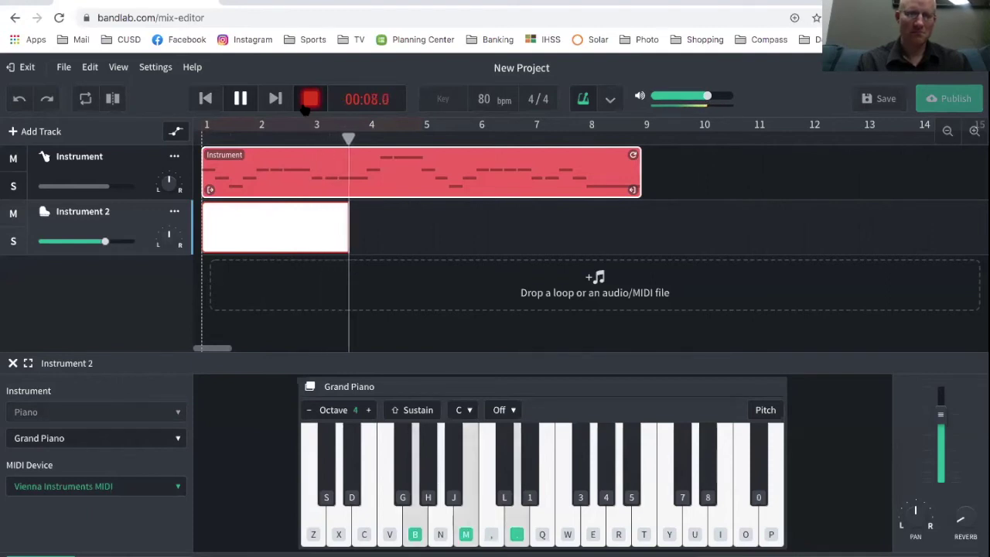
pyautogui.press('m')
pyautogui.press('.')
pyautogui.press('z')
pyautogui.press('c')
pyautogui.press('b')
# - Continue with repeated C major chords, one G chord and closing C chords, then stop recording
pyautogui.press('z')
pyautogui.press('c')
pyautogui.press('b')
pyautogui.press('z')
pyautogui.press('c')
pyautogui.press('b')
pyautogui.press('z')
pyautogui.press('c')
pyautogui.press('b')
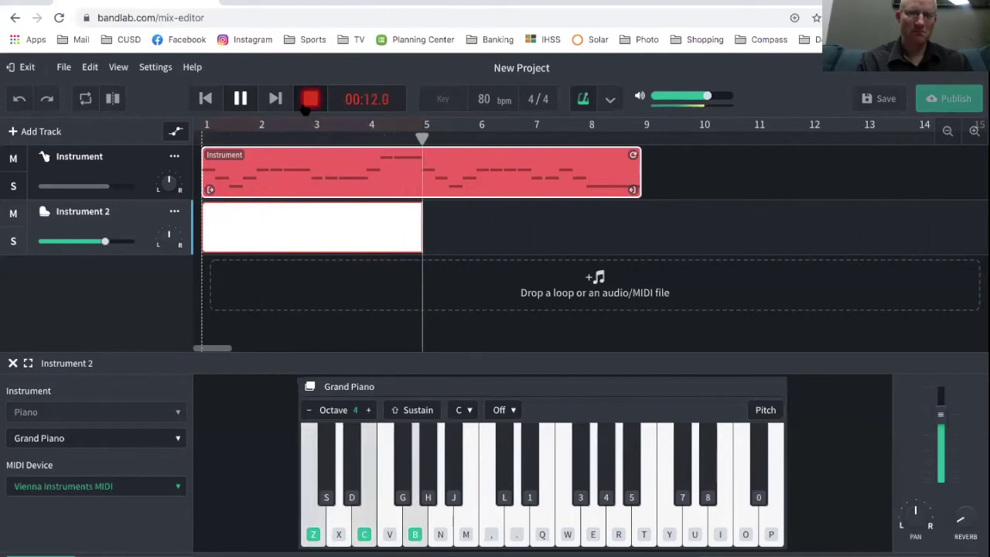
pyautogui.press('z')
pyautogui.press('c')
pyautogui.press('b')
pyautogui.press('z')
pyautogui.press('c')
pyautogui.press('b')
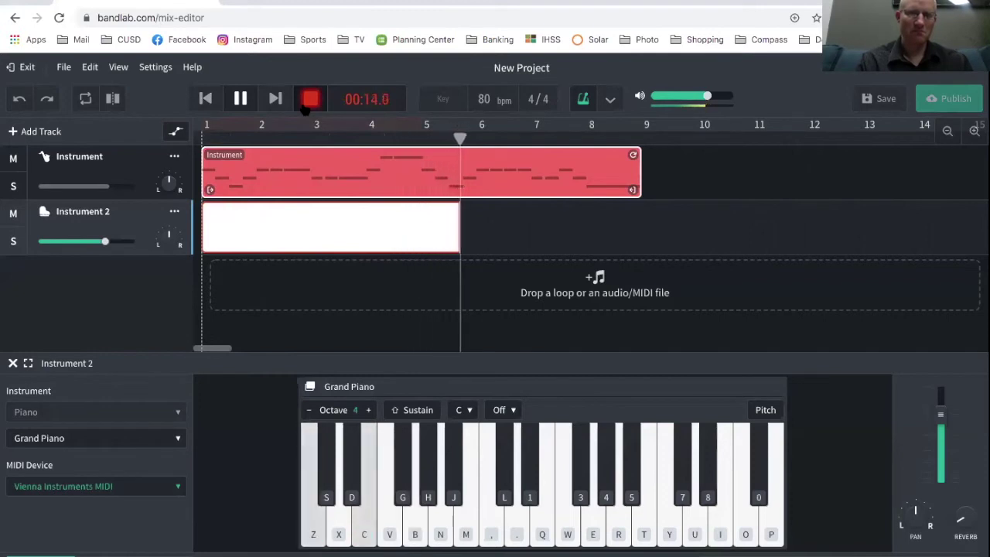
pyautogui.press('z')
pyautogui.press('c')
pyautogui.press('b')
pyautogui.press('b')
pyautogui.press('z')
pyautogui.press('c')
pyautogui.press('b')
pyautogui.press('c')
pyautogui.press('b')
pyautogui.press('b')
pyautogui.press('m')
pyautogui.press('.')
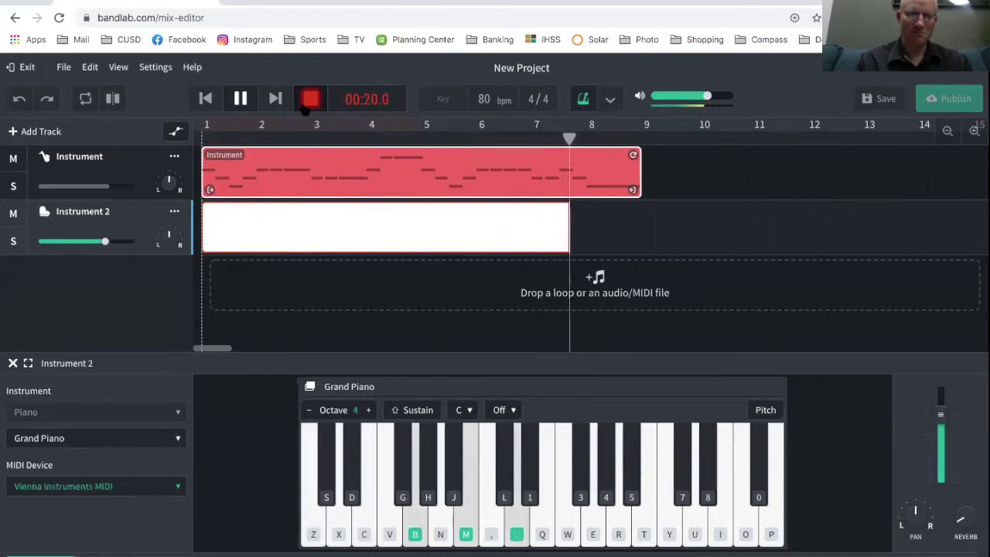
pyautogui.press('z')
pyautogui.press('c')
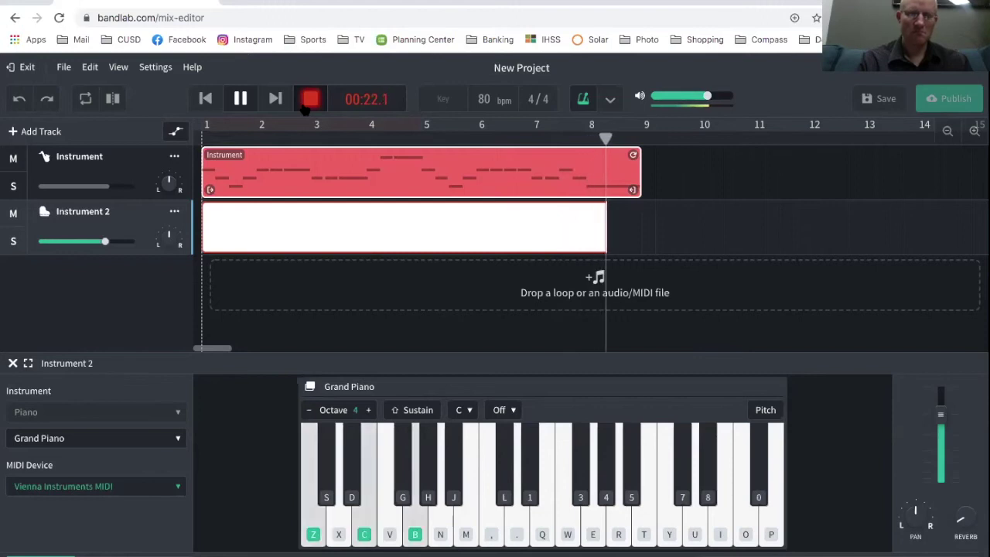
pyautogui.hotkey('z', 'c', 'b')
pyautogui.hotkey('z', 'c', 'b')
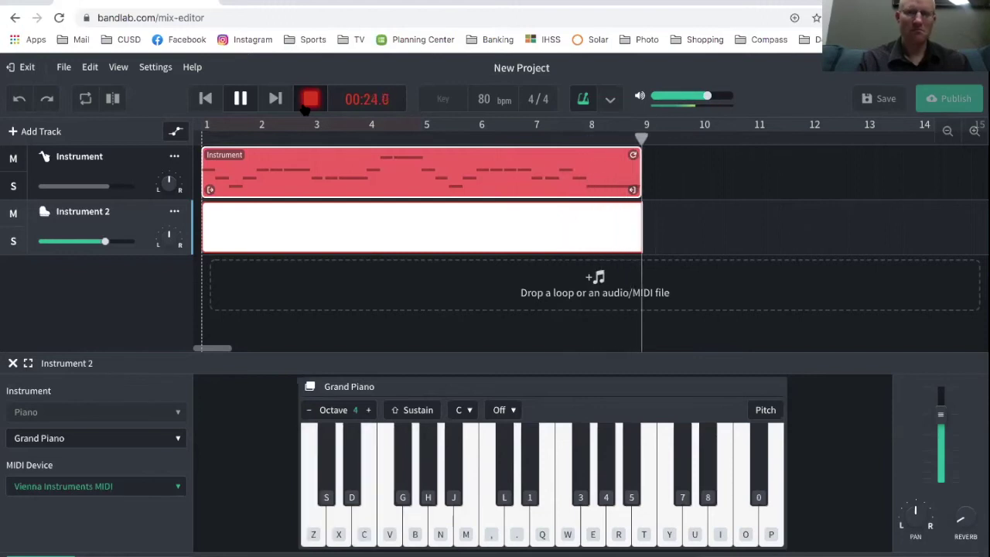
pyautogui.click(309, 101)
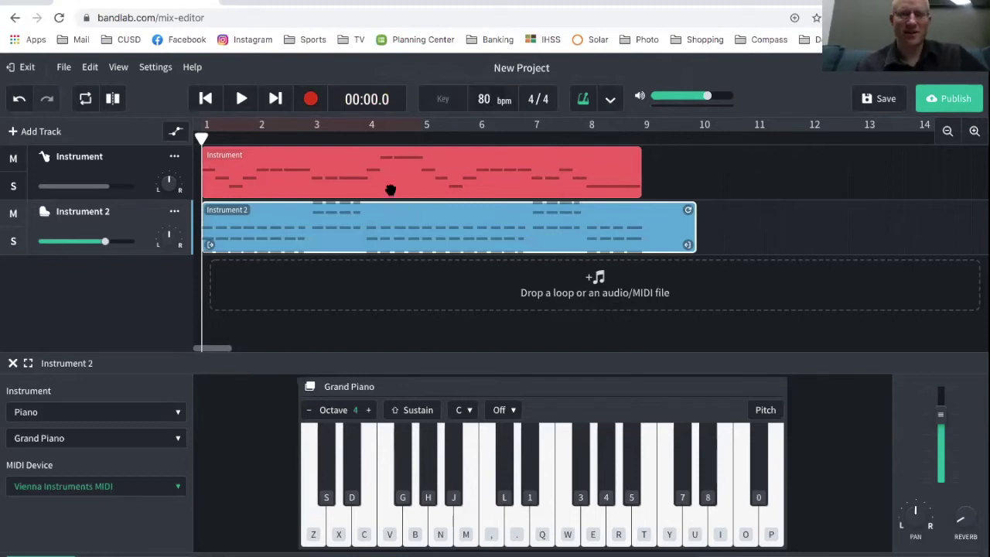
# - Open Instrument 2's chords in the piano roll and quantize the bar-3 notes to 1/16
pyautogui.doubleClick(336, 236)
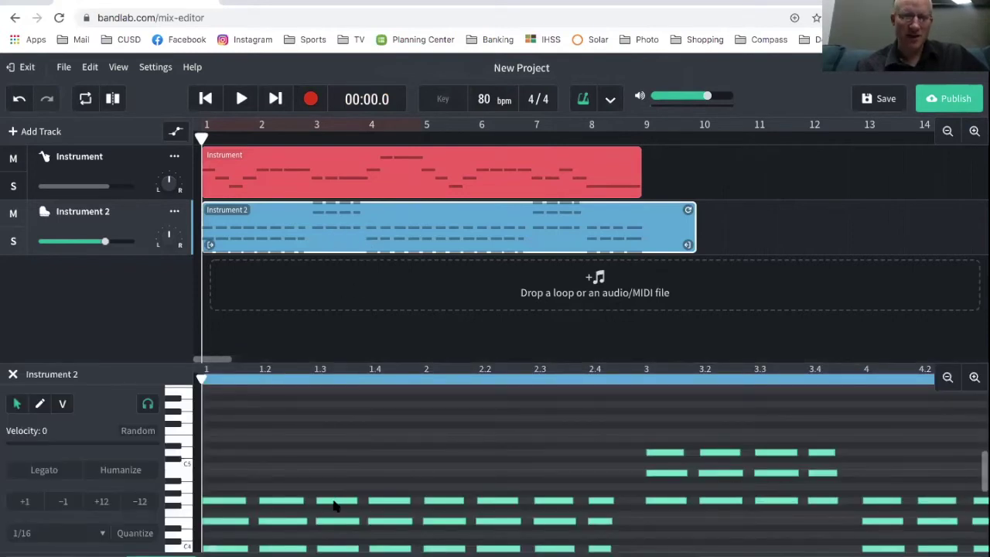
pyautogui.scroll(-3, 335, 504)
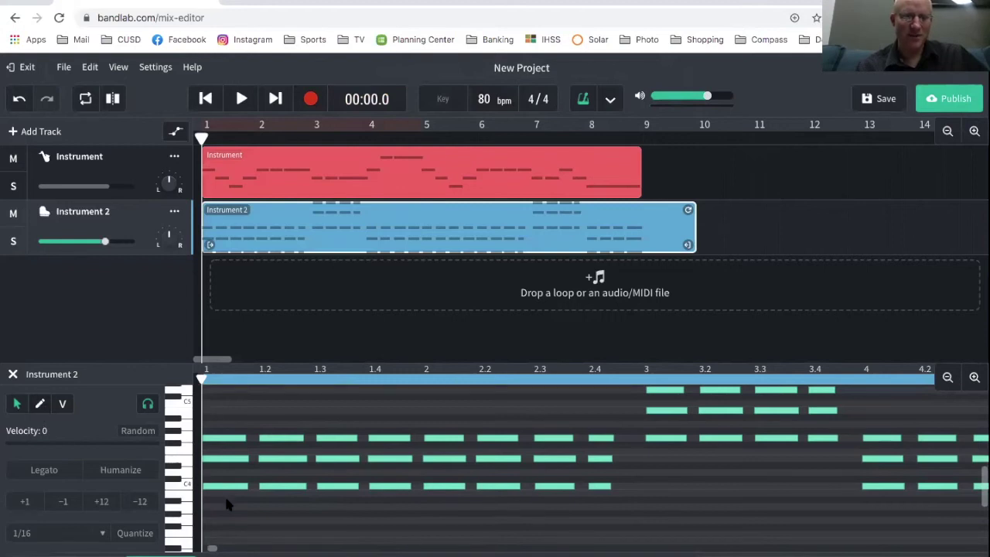
pyautogui.scroll(-1, 225, 499)
pyautogui.scroll(2, 227, 503)
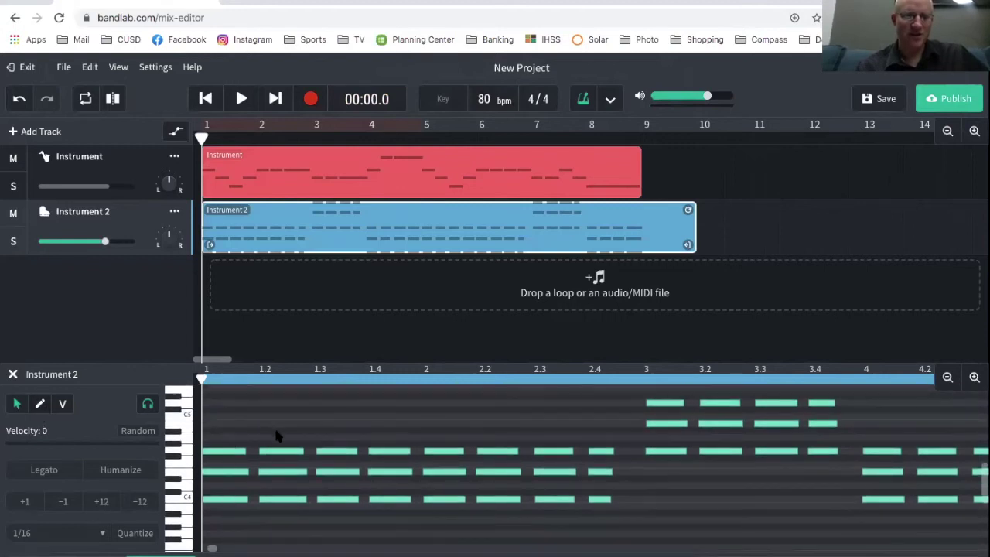
pyautogui.moveTo(232, 420); pyautogui.dragTo(606, 523)
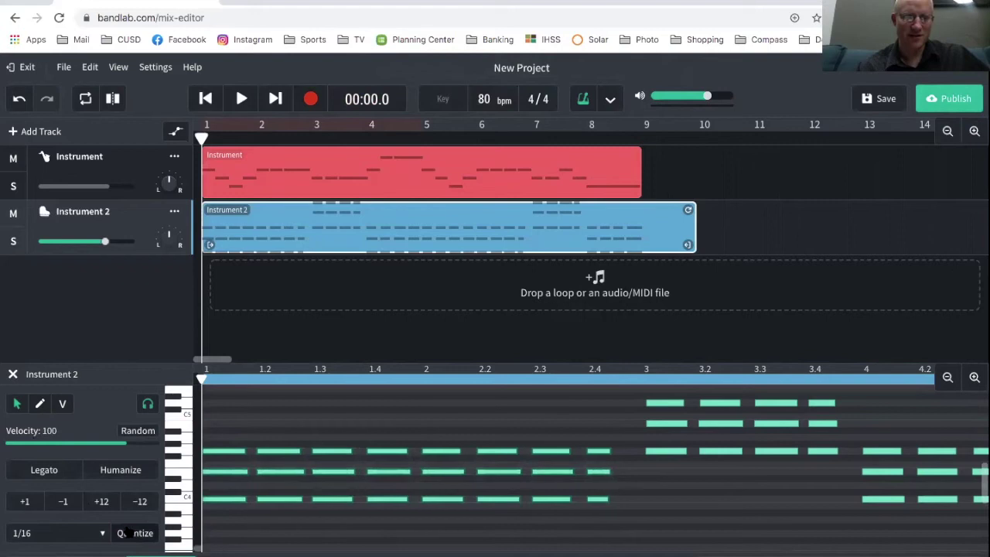
pyautogui.hscroll(2, 477, 446)
pyautogui.scroll(1, 477, 446)
pyautogui.scroll(1, 476, 446)
pyautogui.hscroll(3, 477, 447)
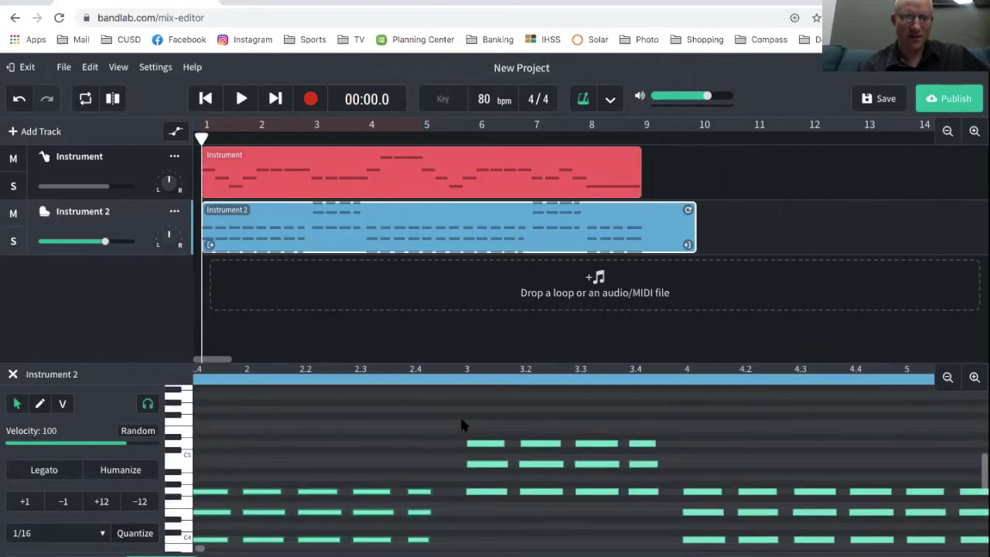
pyautogui.moveTo(469, 415); pyautogui.dragTo(655, 525)
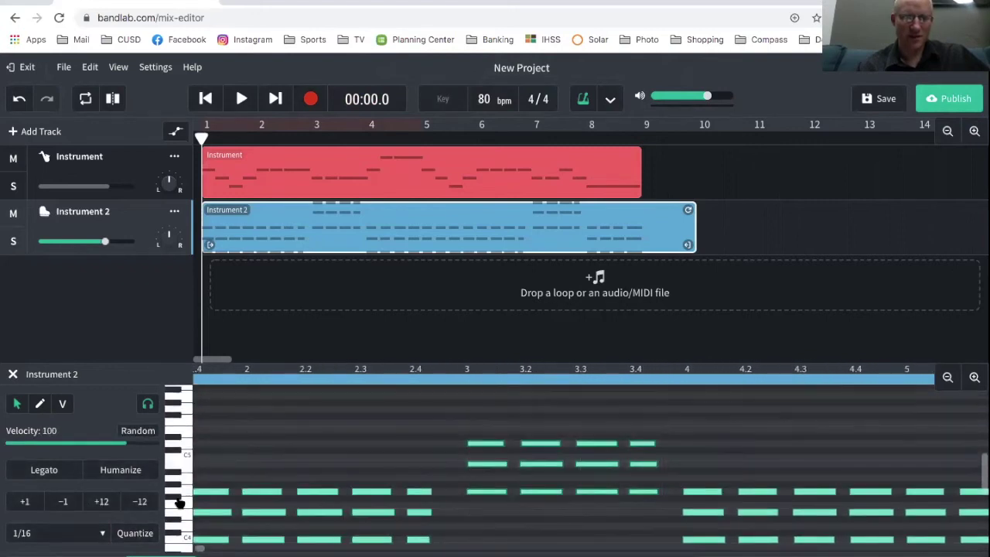
pyautogui.click(139, 533)
# - Select the notes in bars 4–6 and quantize them to 1/16
pyautogui.hscroll(1, 775, 459)
pyautogui.scroll(-1, 775, 458)
pyautogui.scroll(-2, 794, 462)
pyautogui.hscroll(9, 794, 463)
pyautogui.moveTo(337, 405); pyautogui.dragTo(953, 513)
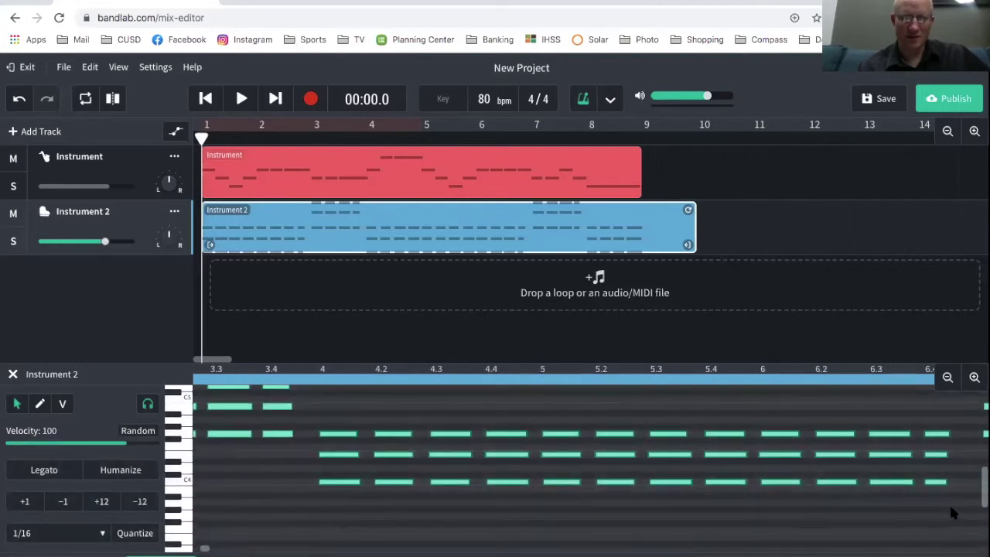
pyautogui.click(135, 533)
# - Select the notes in bars 7–9 and quantize them to 1/16
pyautogui.hscroll(8, 466, 448)
pyautogui.scroll(2, 466, 449)
pyautogui.hscroll(10, 466, 449)
pyautogui.moveTo(393, 397); pyautogui.dragTo(823, 530)
pyautogui.click(137, 529)
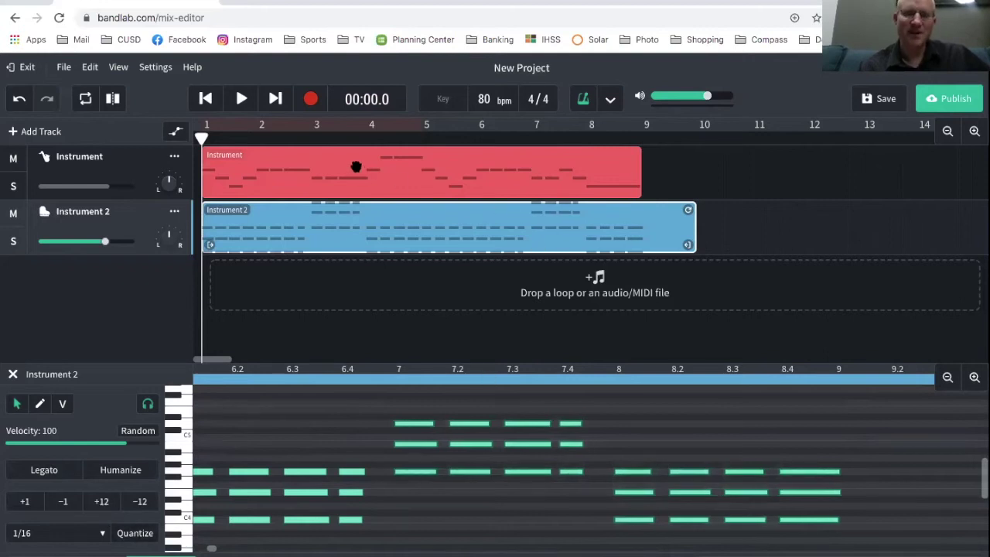
# - Play the song and turn Instrument 2's volume down to -9.0 dB, stopping at 00:23.8
pyautogui.press('space')
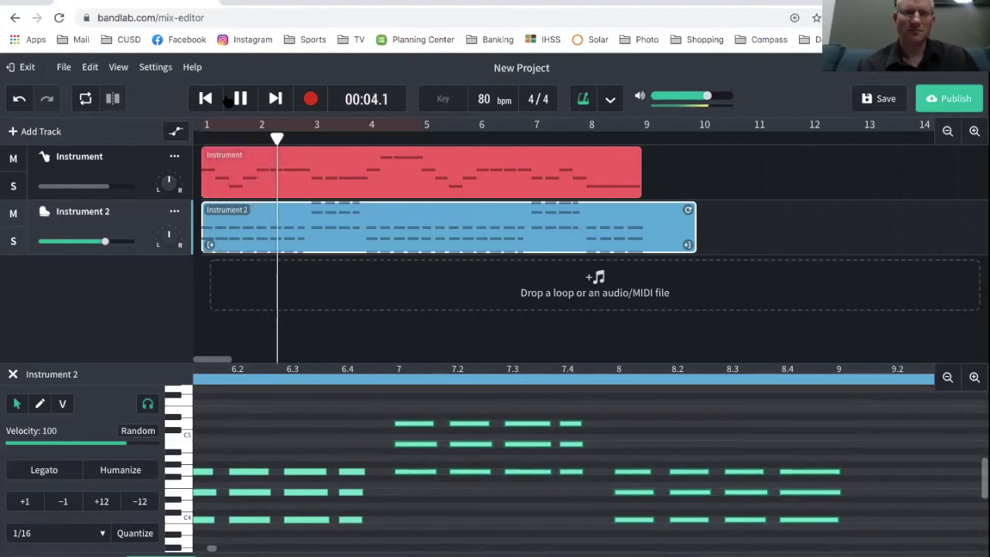
pyautogui.moveTo(105, 242)
pyautogui.moveTo(105, 242); pyautogui.dragTo(83, 242)
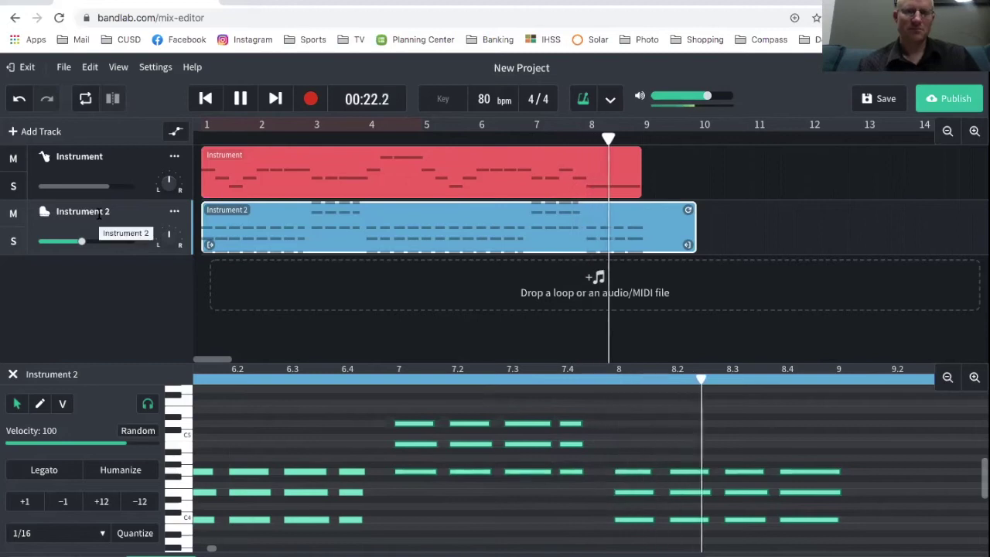
pyautogui.press('space')
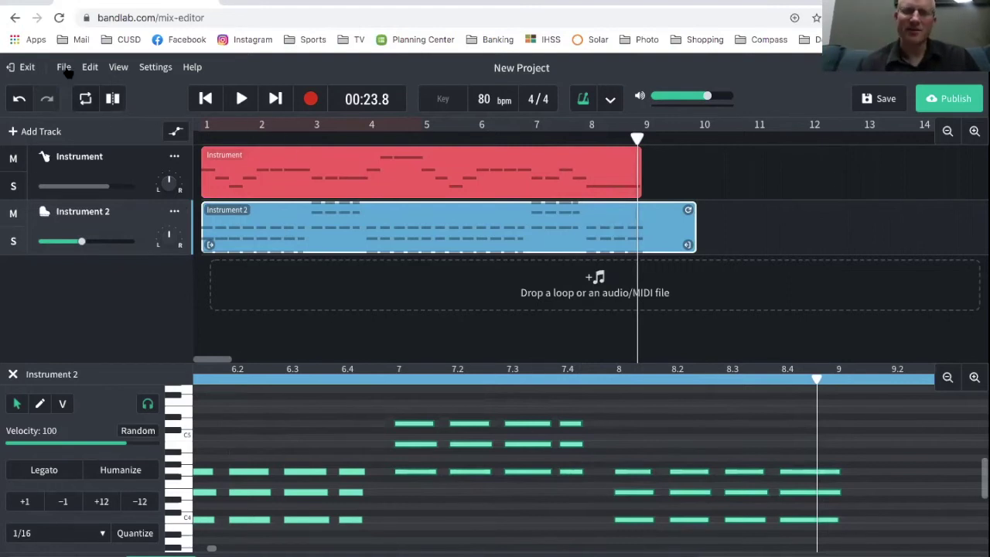
# - Add an Instrument 3 track and set its sound to Bass – '62 P-Bass
pyautogui.click(16, 133)
pyautogui.click(219, 309)
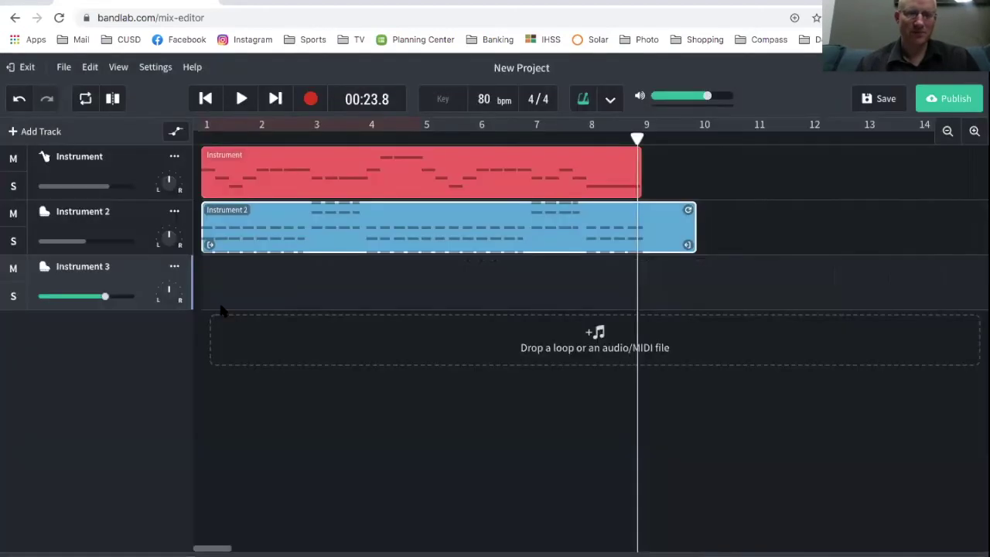
pyautogui.click(45, 266)
pyautogui.click(48, 411)
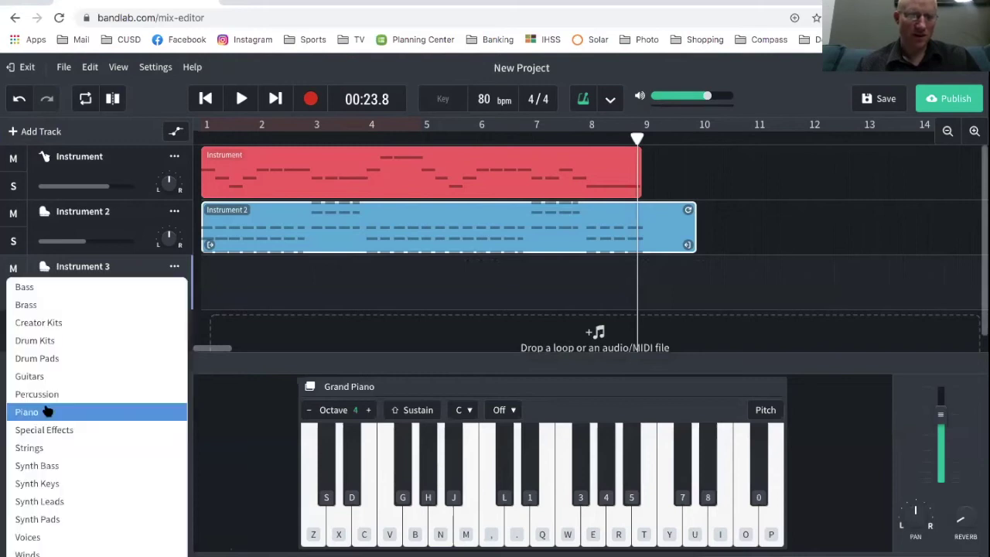
pyautogui.click(65, 294)
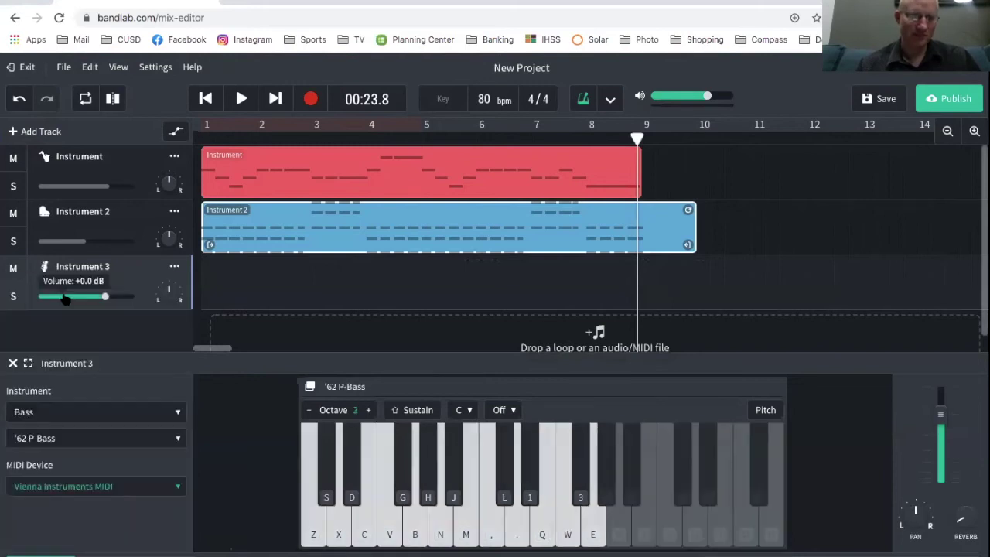
pyautogui.click(63, 439)
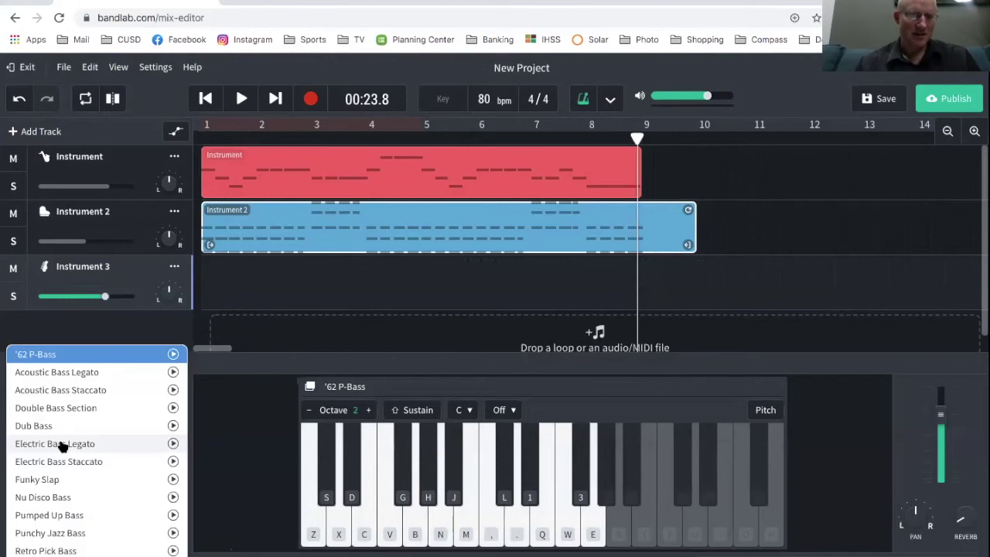
pyautogui.click(62, 357)
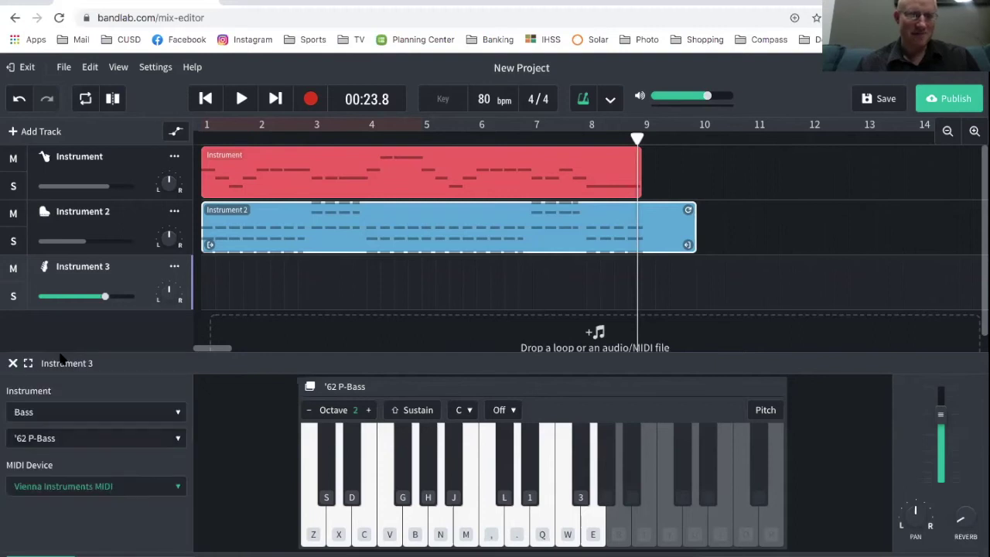
# - Test bass notes Z and G, trying octave 3 before returning to octave 2
pyautogui.press('z')
pyautogui.press('z')
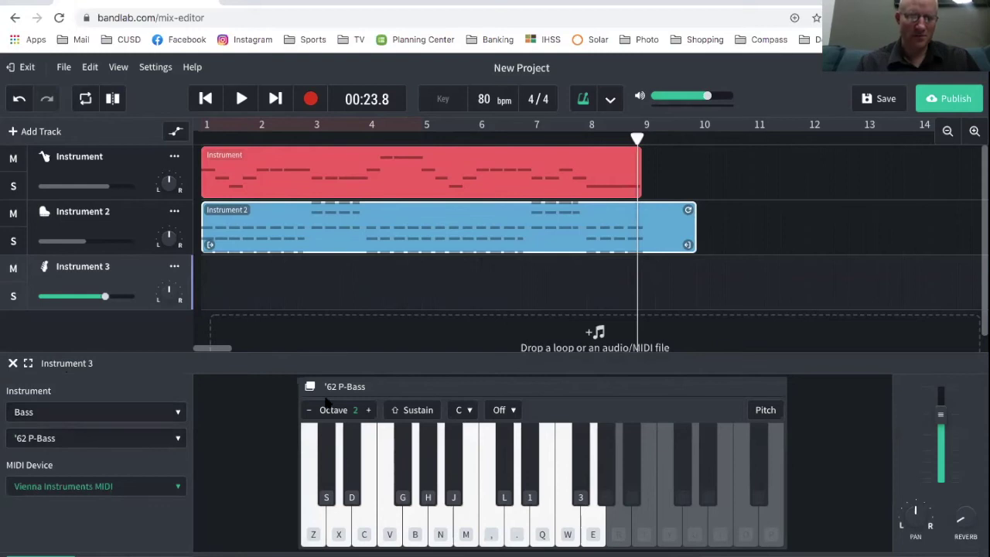
pyautogui.click(370, 410)
pyautogui.press('z')
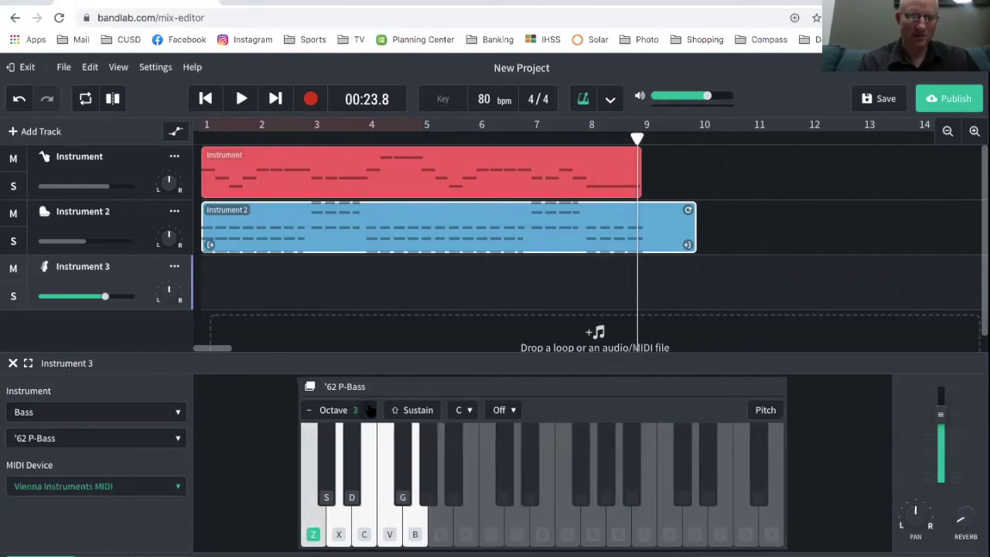
pyautogui.click(310, 410)
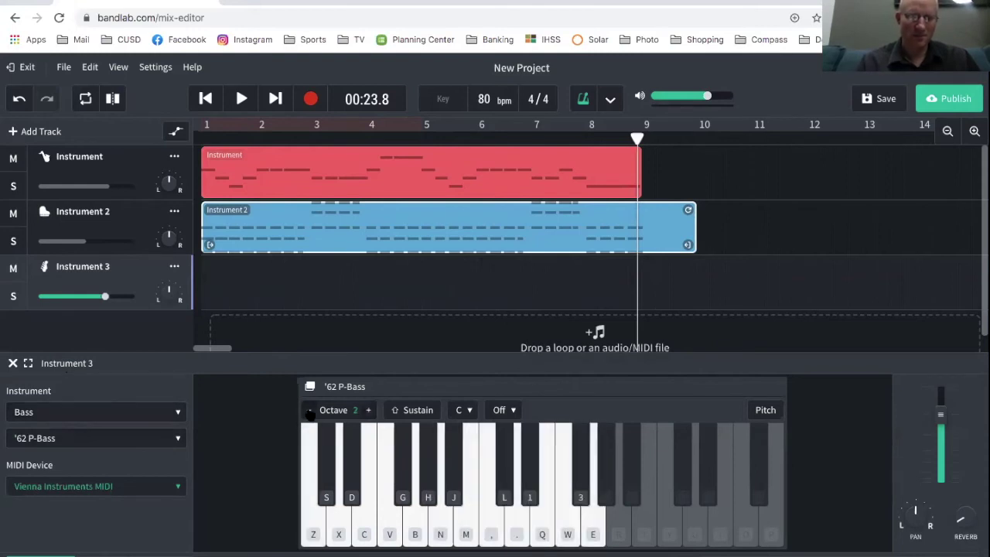
pyautogui.press('z')
pyautogui.press('z')
pyautogui.press('g')
pyautogui.press('z')
pyautogui.press('g')
pyautogui.press('z')
pyautogui.press('g')
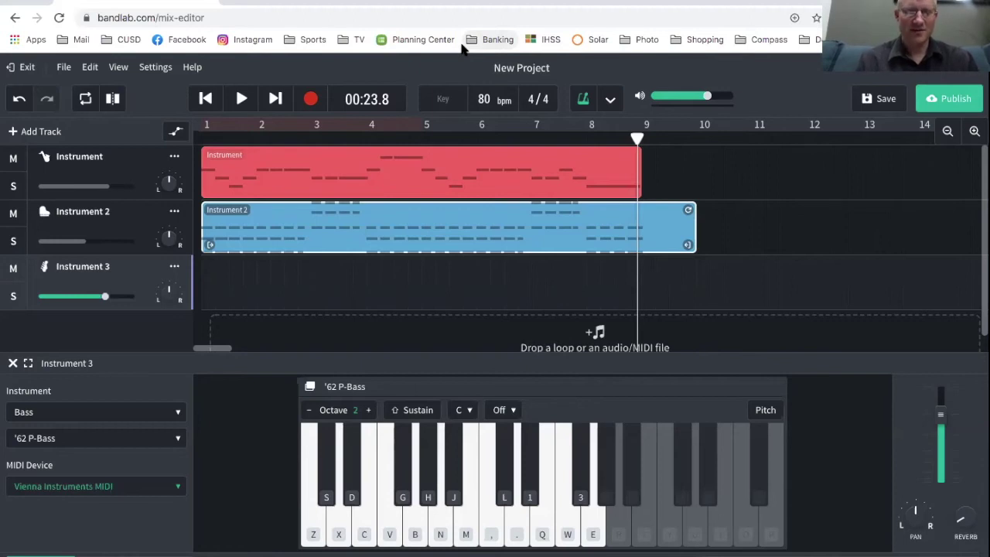
# - Play a test bass note, then return the playhead to 00:00.0
pyautogui.press('z')
pyautogui.press('Return')
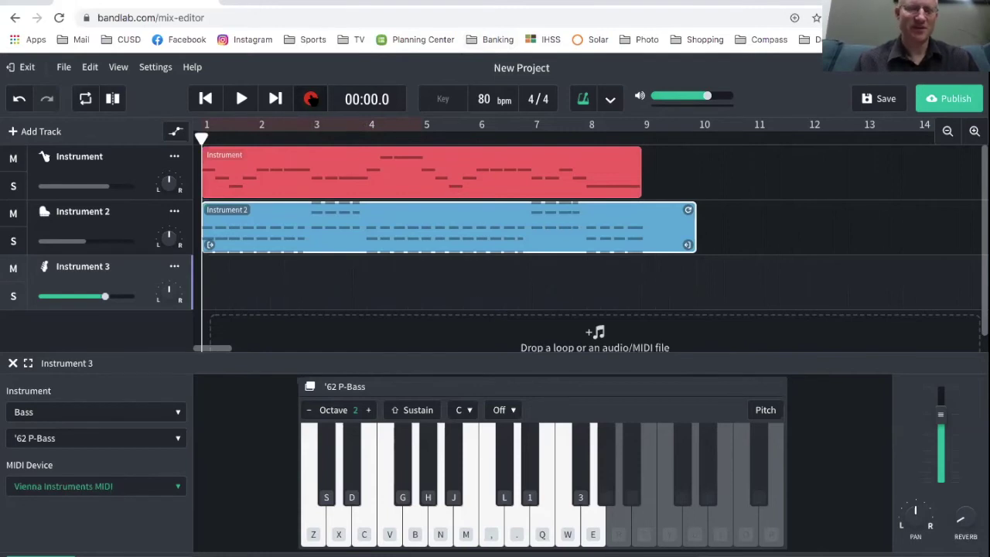
# - Record an eight-bar bass line of low Z and higher B notes on Instrument 3, then stop
pyautogui.click(310, 98)
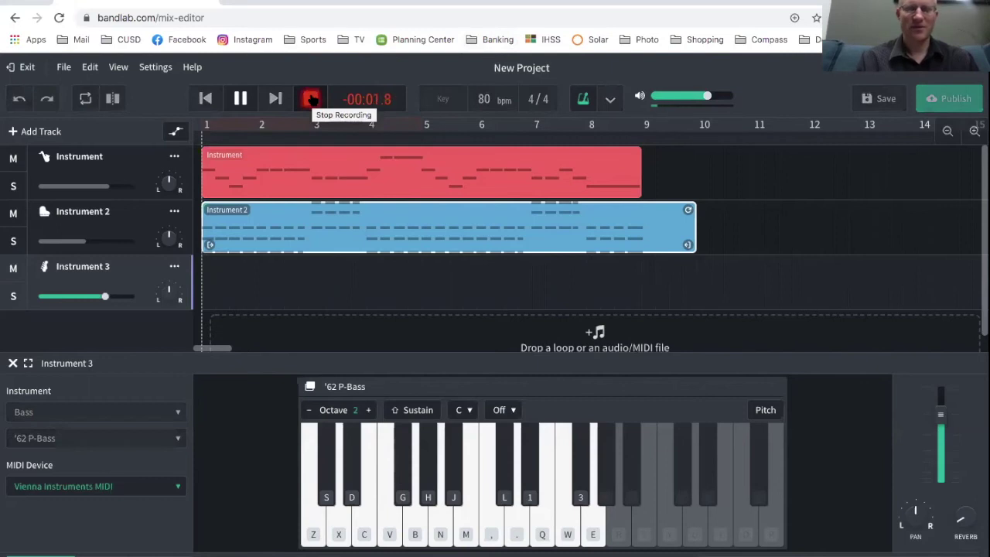
pyautogui.press('z')
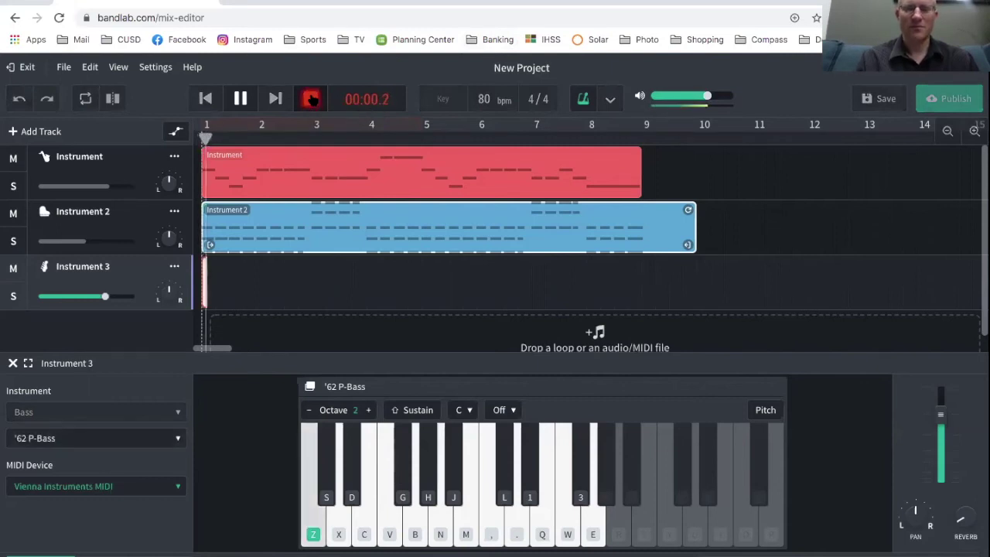
pyautogui.press('z')
pyautogui.press('z')
pyautogui.press('z')
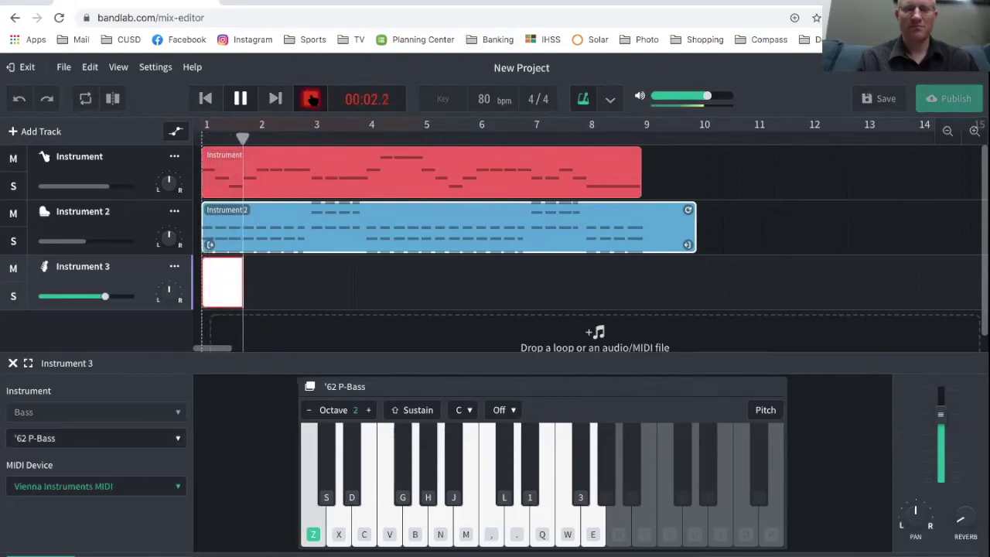
pyautogui.press('z')
pyautogui.press('z')
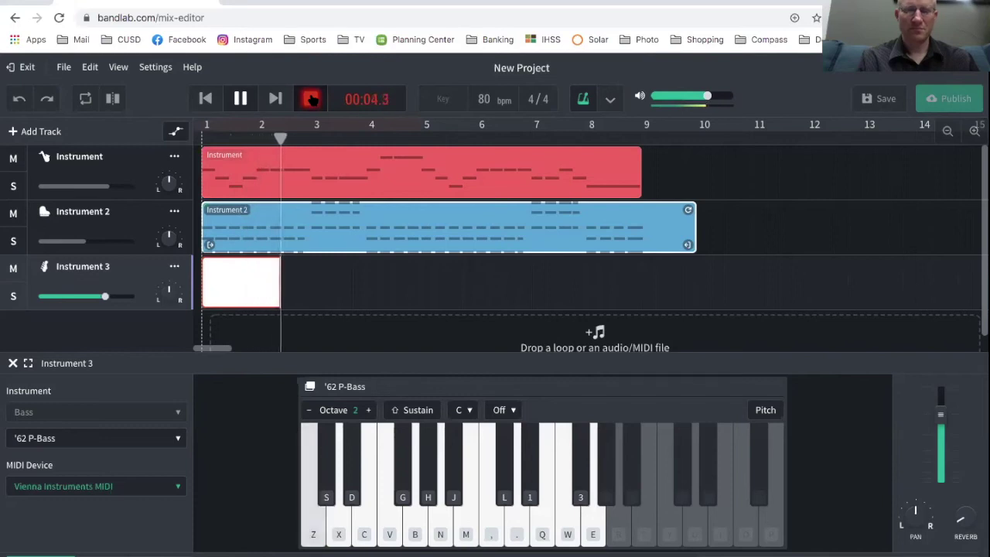
pyautogui.press('b')
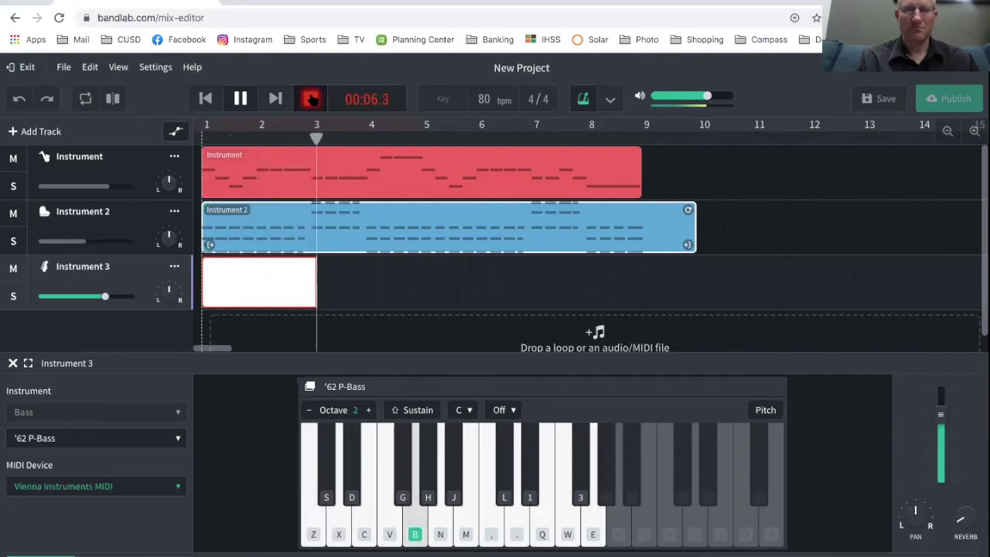
pyautogui.press('b')
pyautogui.press('b')
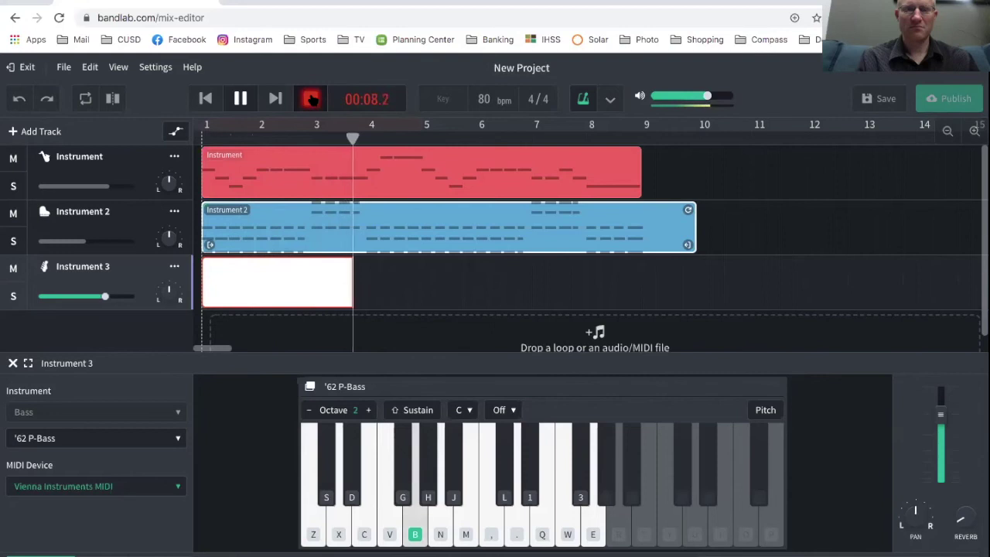
pyautogui.press('z')
pyautogui.press('z')
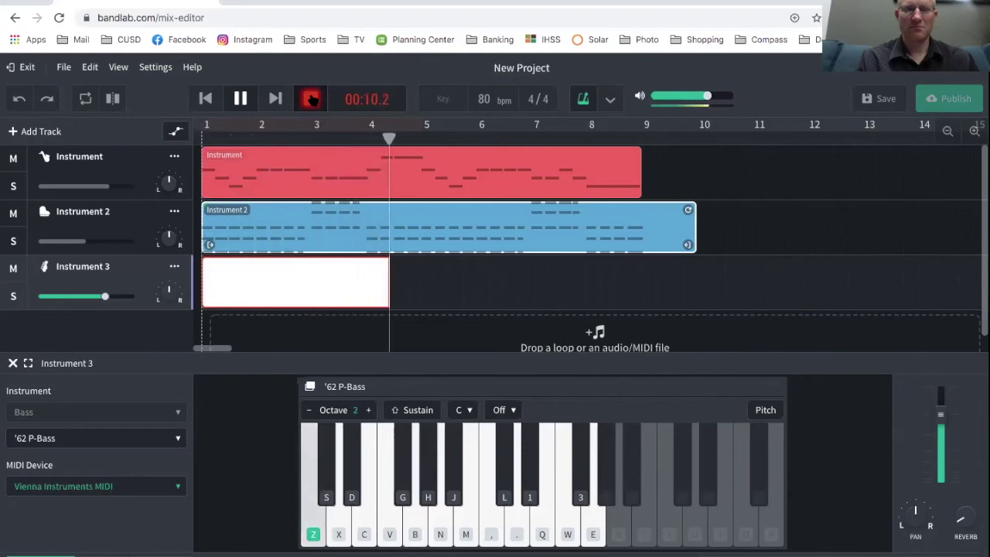
pyautogui.press('z')
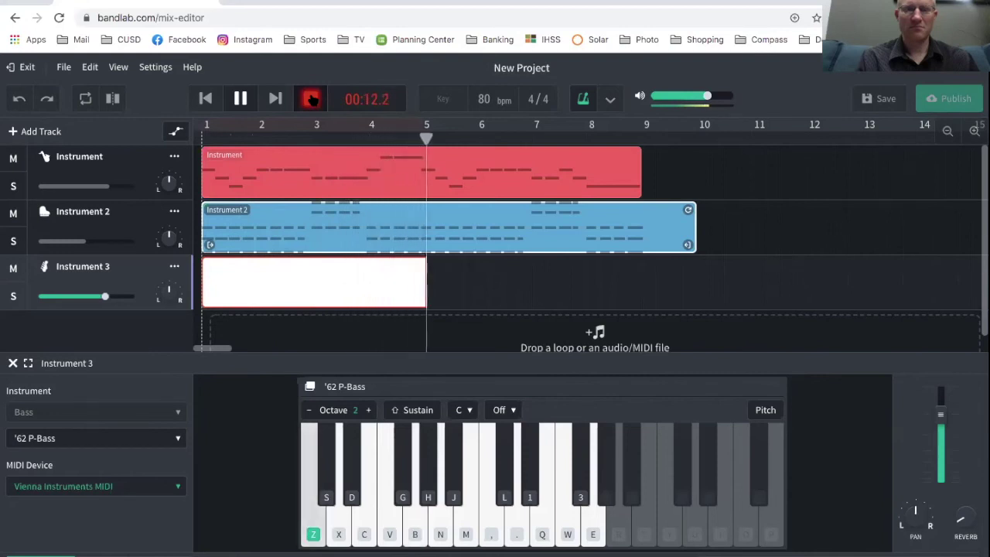
pyautogui.press('z')
pyautogui.press('z')
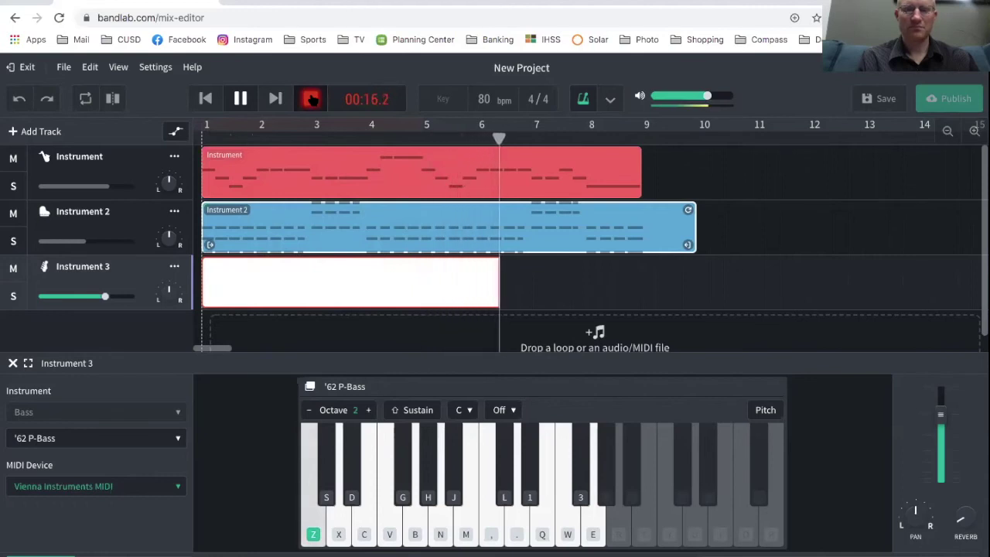
pyautogui.press('z')
pyautogui.press('b')
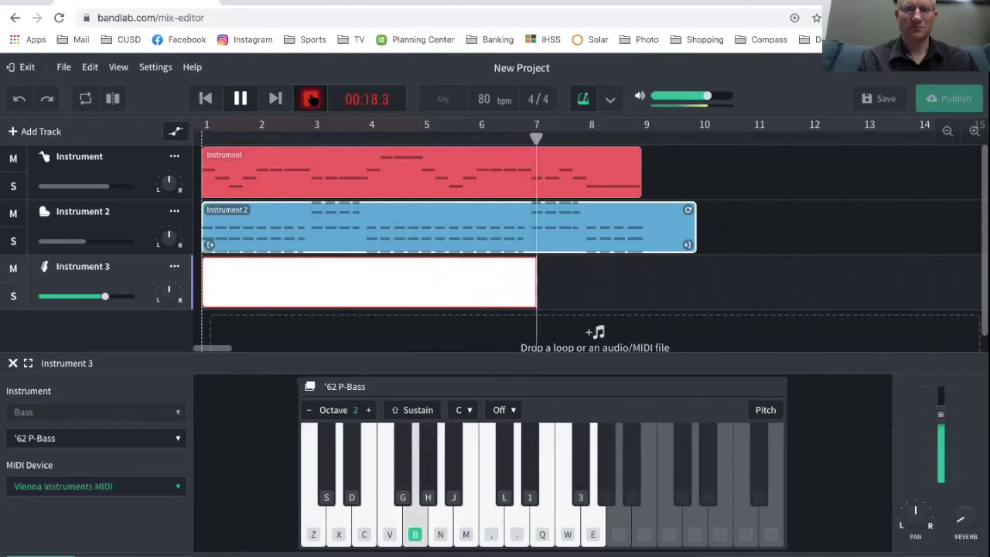
pyautogui.press('b')
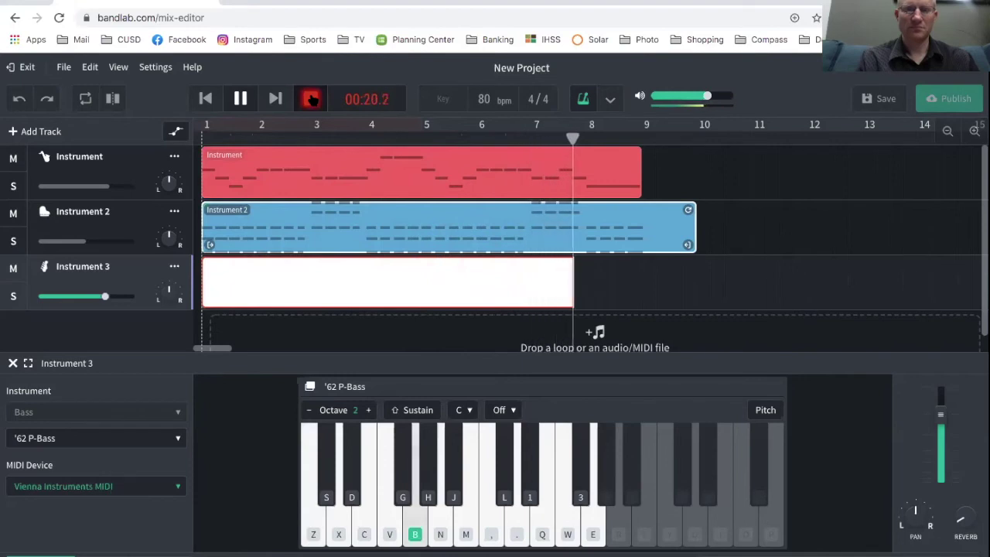
pyautogui.press('z')
pyautogui.press('z')
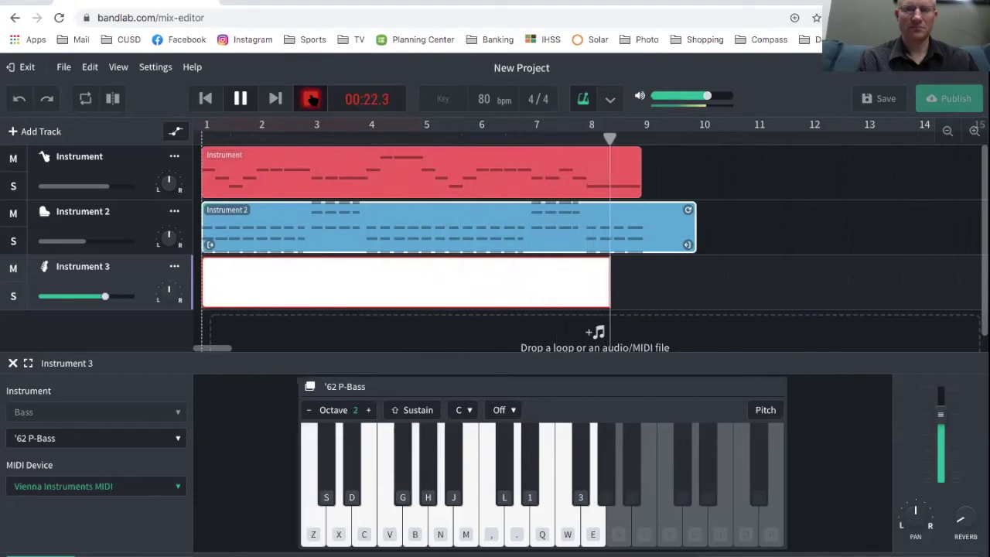
pyautogui.press('z')
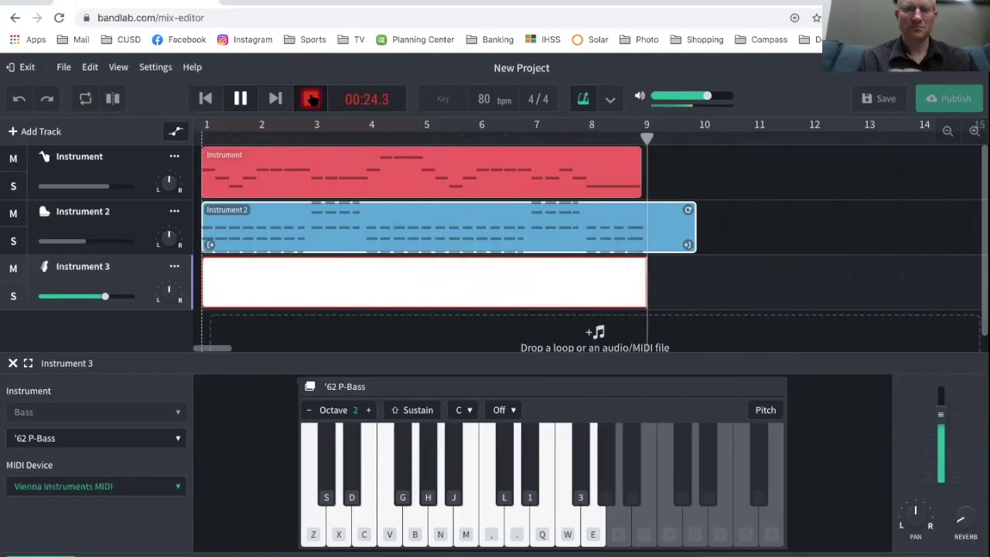
pyautogui.click(312, 99)
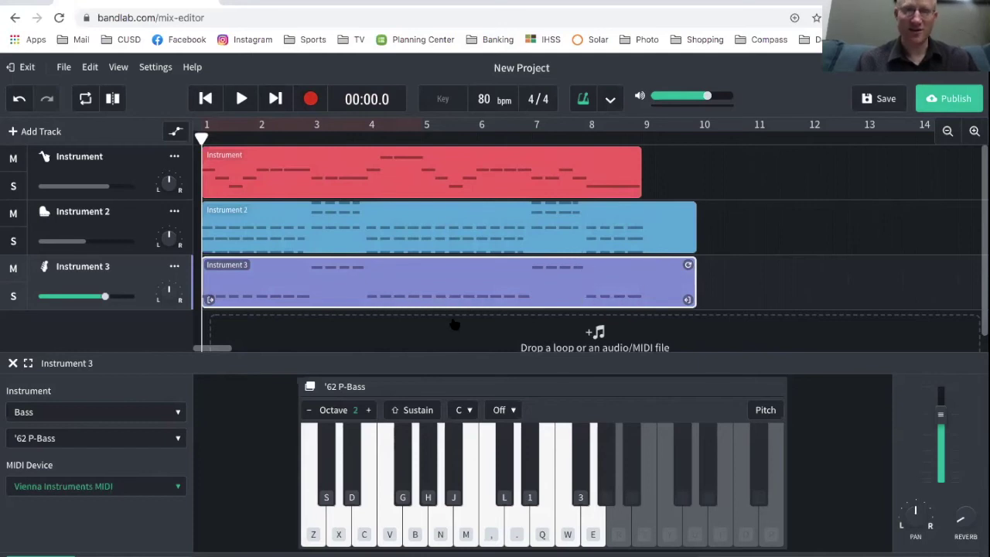
# - Open Instrument 3's bass notes, select the first bars and set the quantize grid to 1/4
pyautogui.doubleClick(438, 267)
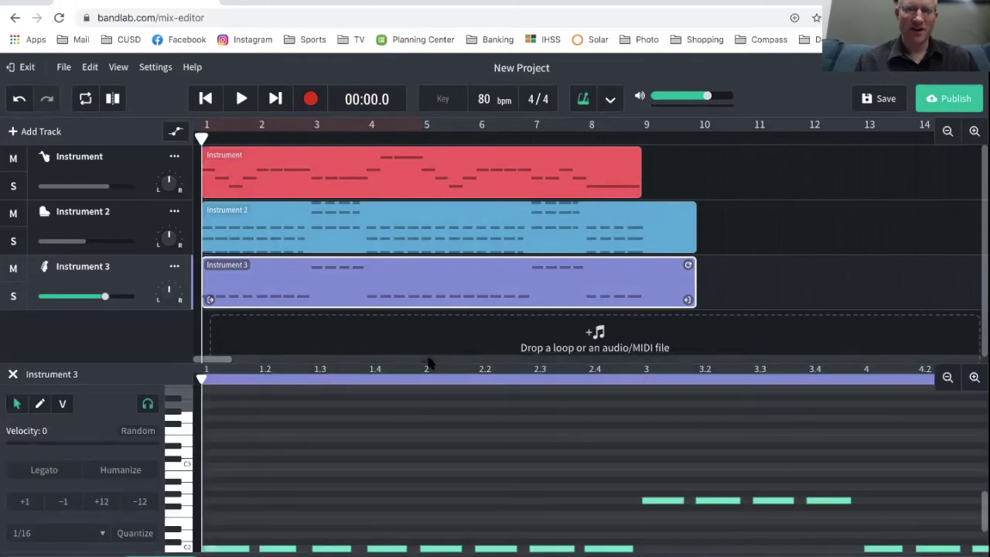
pyautogui.scroll(-3, 396, 424)
pyautogui.scroll(-1, 387, 432)
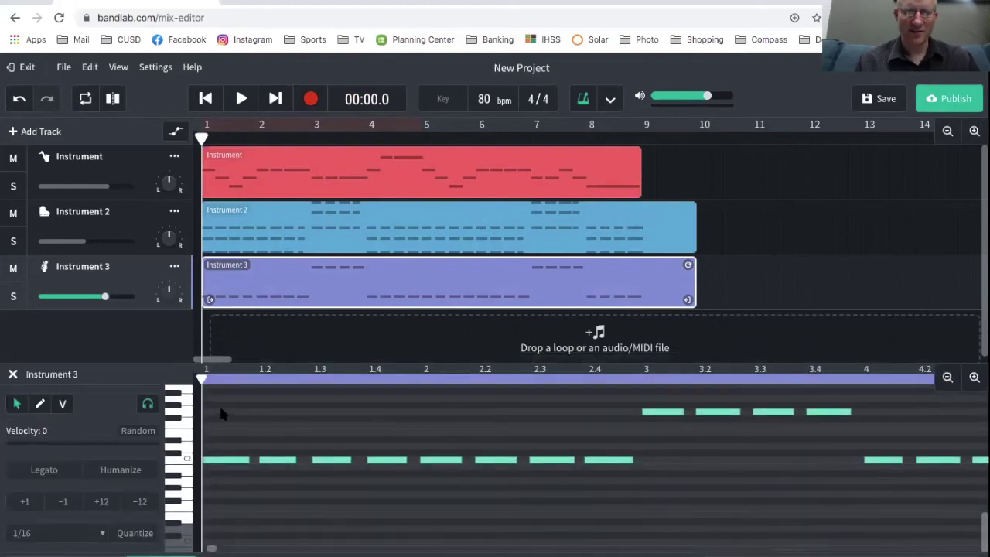
pyautogui.moveTo(231, 384); pyautogui.dragTo(980, 517)
pyautogui.click(101, 533)
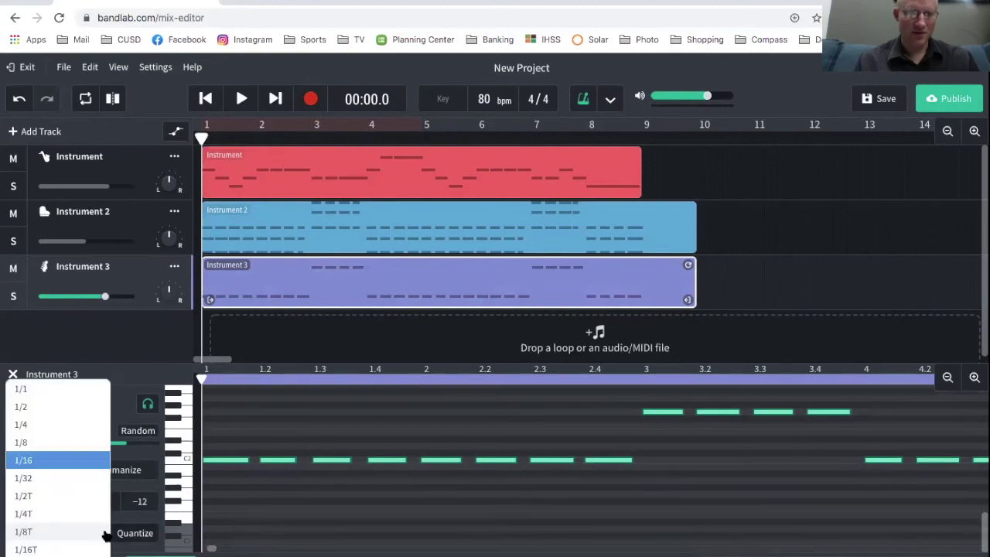
pyautogui.click(34, 425)
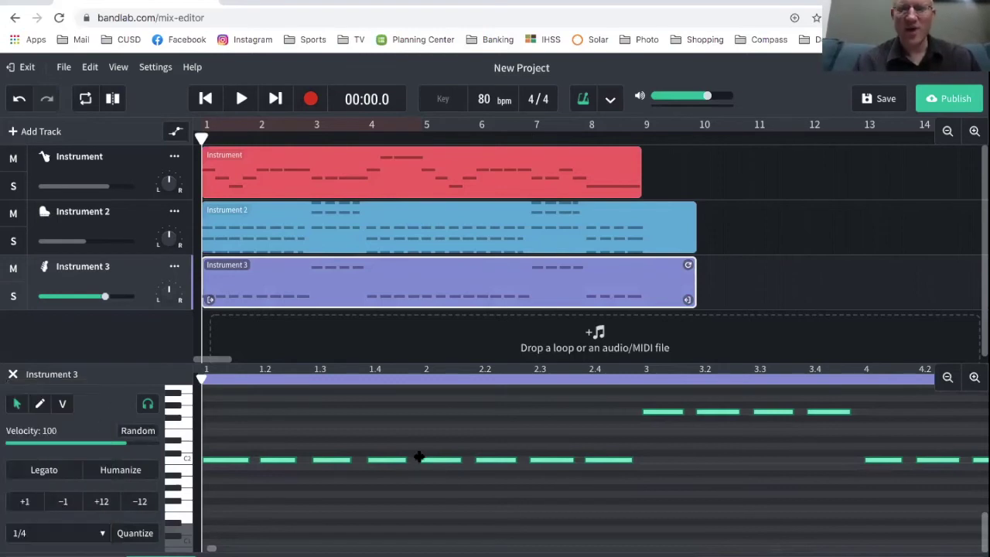
# - Quantize the following bars' bass notes to 1/4 and select notes in the later bars
pyautogui.hscroll(10, 418, 457)
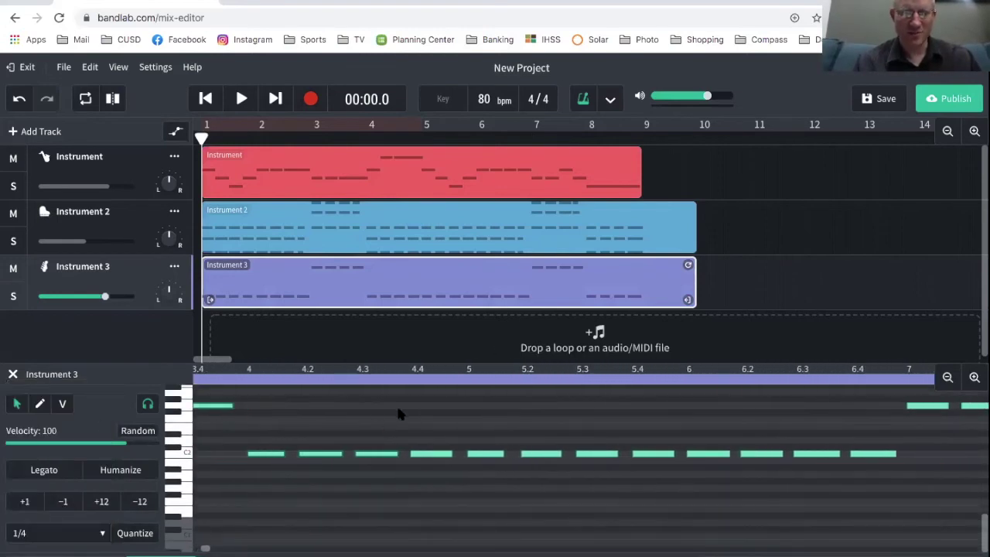
pyautogui.moveTo(408, 404); pyautogui.dragTo(948, 504)
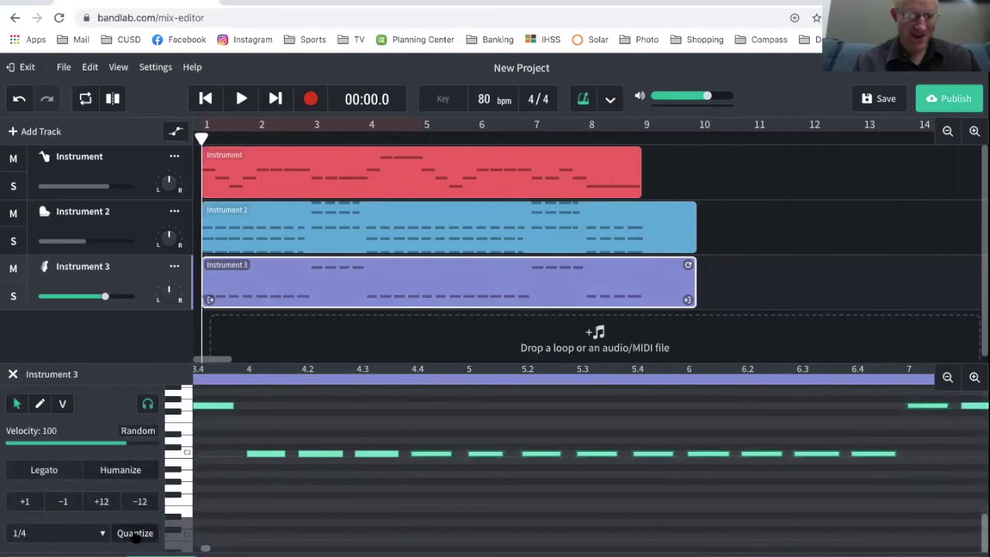
pyautogui.click(135, 533)
pyautogui.hscroll(10, 570, 468)
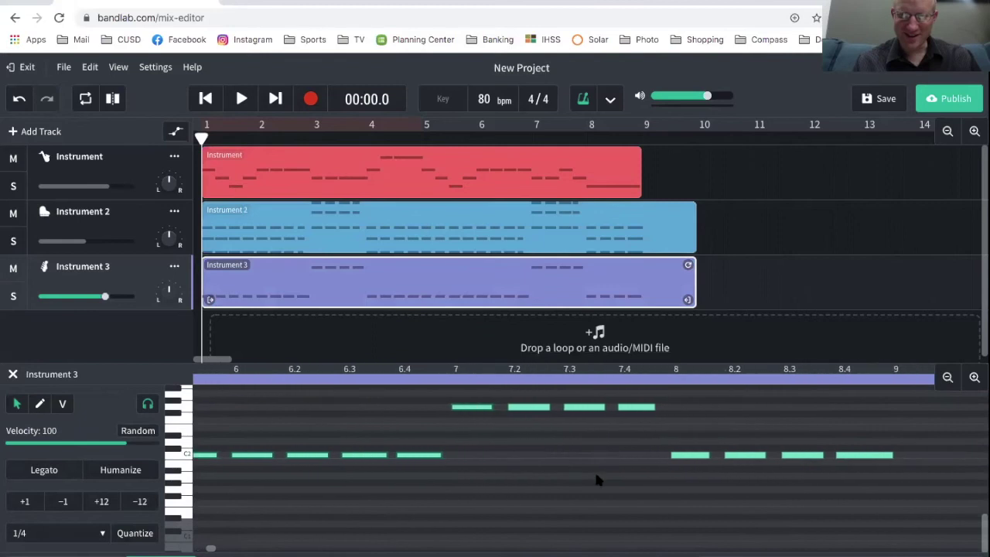
pyautogui.moveTo(547, 485); pyautogui.dragTo(816, 495)
pyautogui.moveTo(930, 489); pyautogui.dragTo(500, 479)
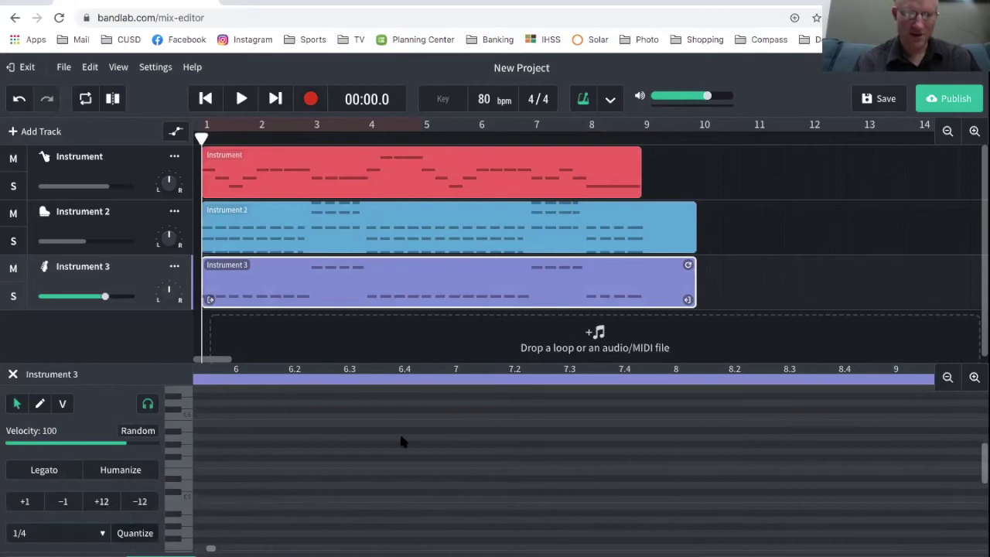
# - Play the song back from the start with oboe, piano and bass clips
pyautogui.press('space')
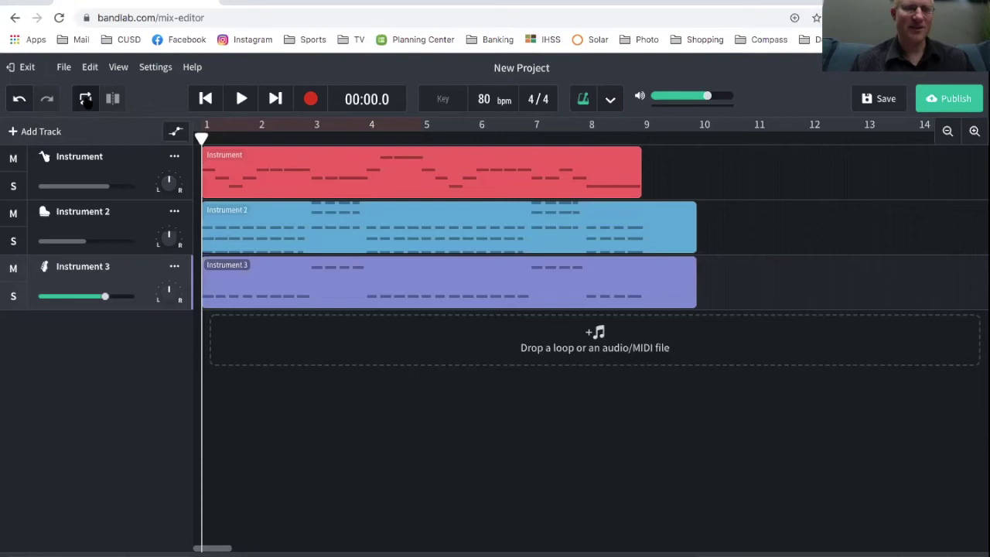
# - Add an Instrument 4 MIDI track and set its sound to Strings – String Orchestra
pyautogui.click(35, 130)
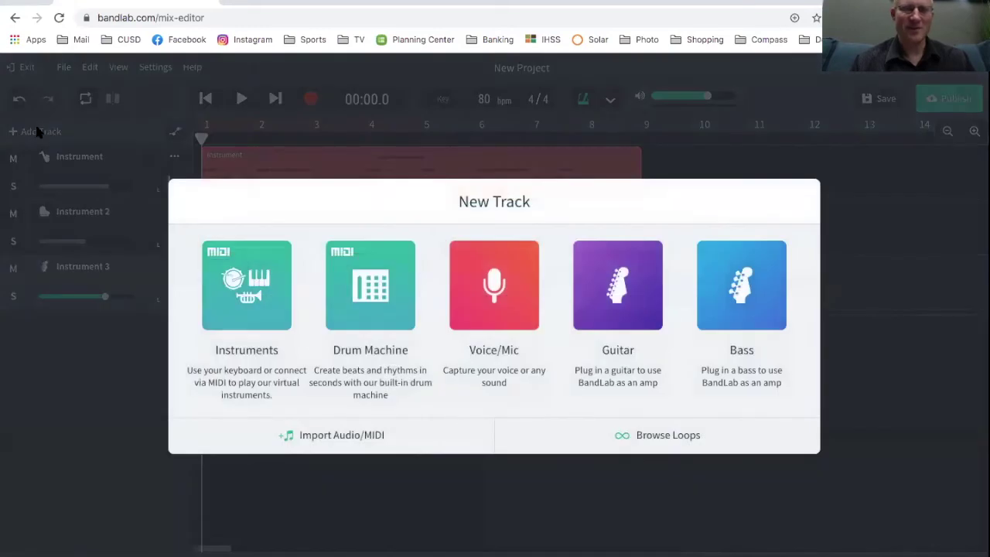
pyautogui.click(219, 290)
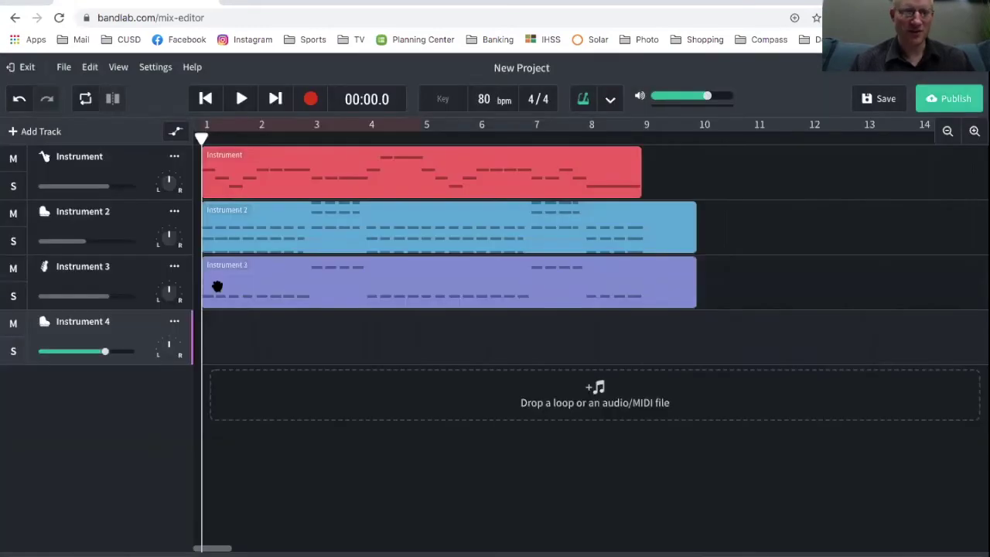
pyautogui.click(44, 331)
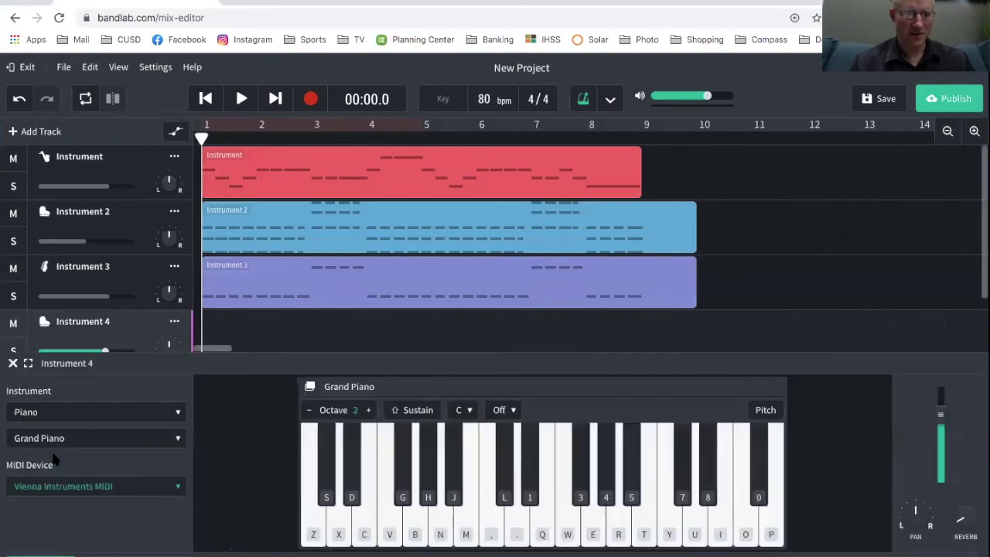
pyautogui.click(73, 416)
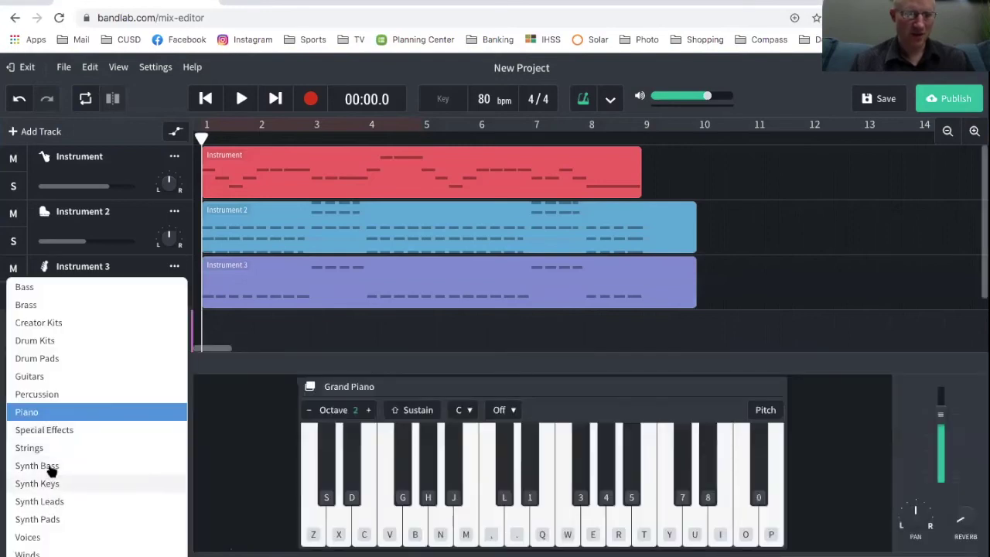
pyautogui.click(45, 448)
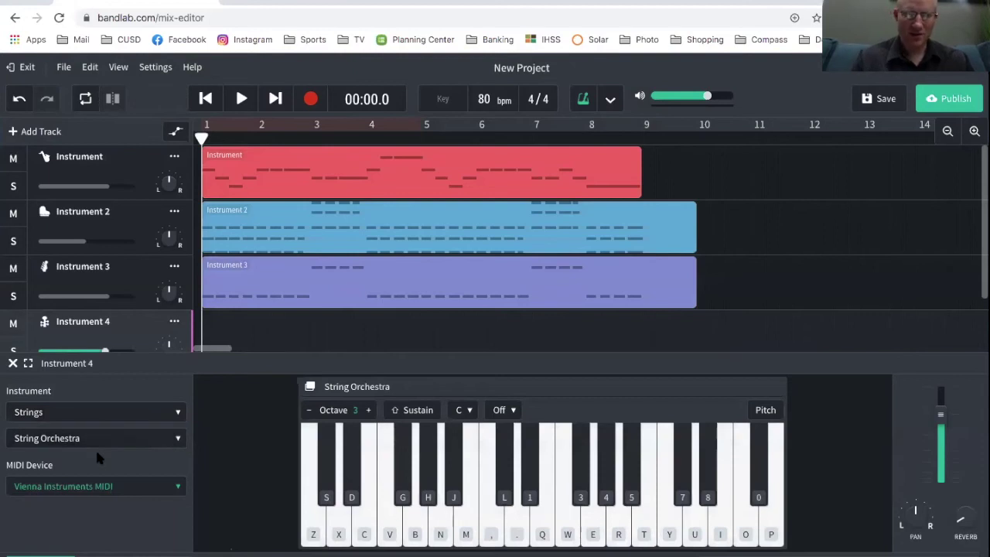
# - Test the C major chord (Z/C/B) and the second chord (M/period/B) at octave 5
pyautogui.press('z')
pyautogui.press('c')
pyautogui.press('b')
pyautogui.press('z')
pyautogui.press('c')
pyautogui.press('b')
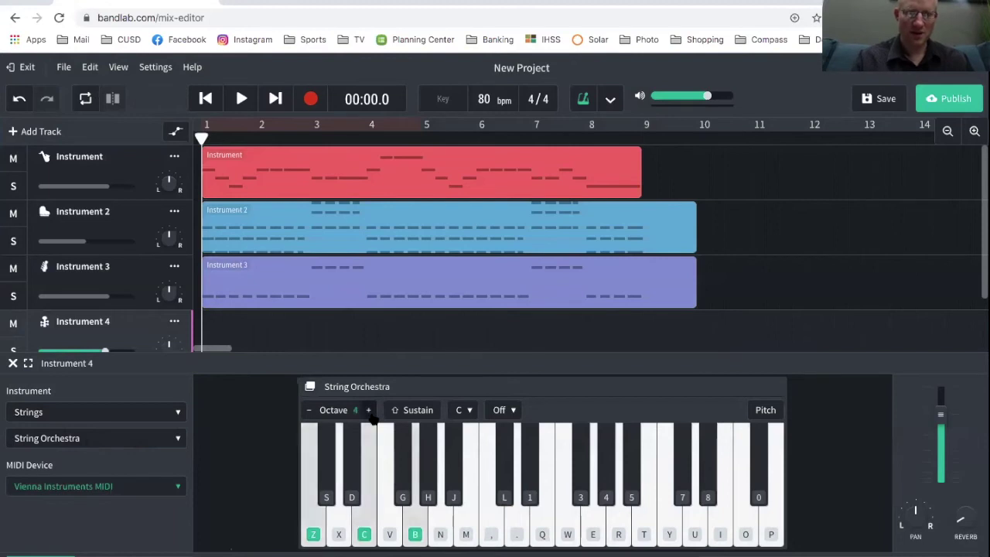
pyautogui.press('z')
pyautogui.press('c')
pyautogui.press('b')
pyautogui.press('b')
pyautogui.press('m')
pyautogui.press('.')
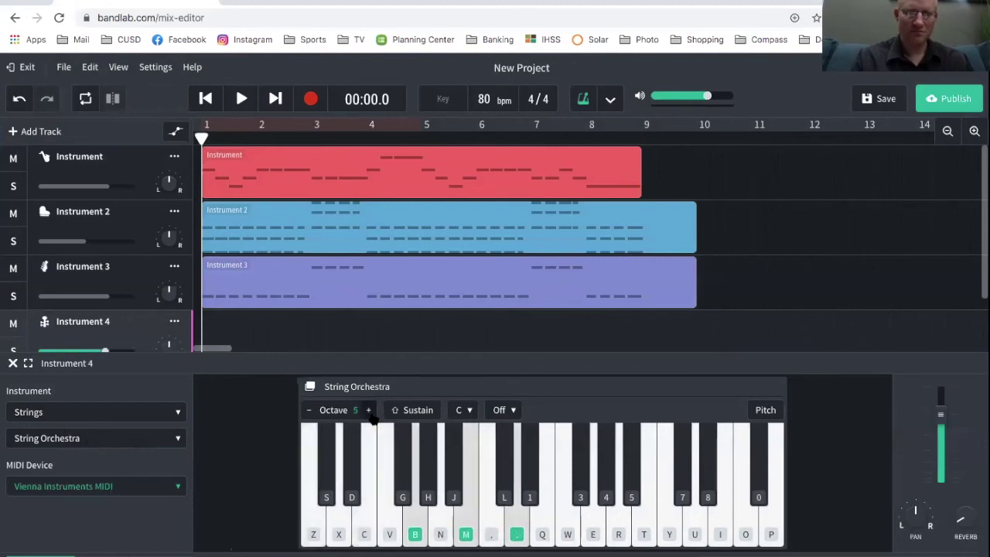
pyautogui.press('z')
pyautogui.press('c')
pyautogui.press('b')
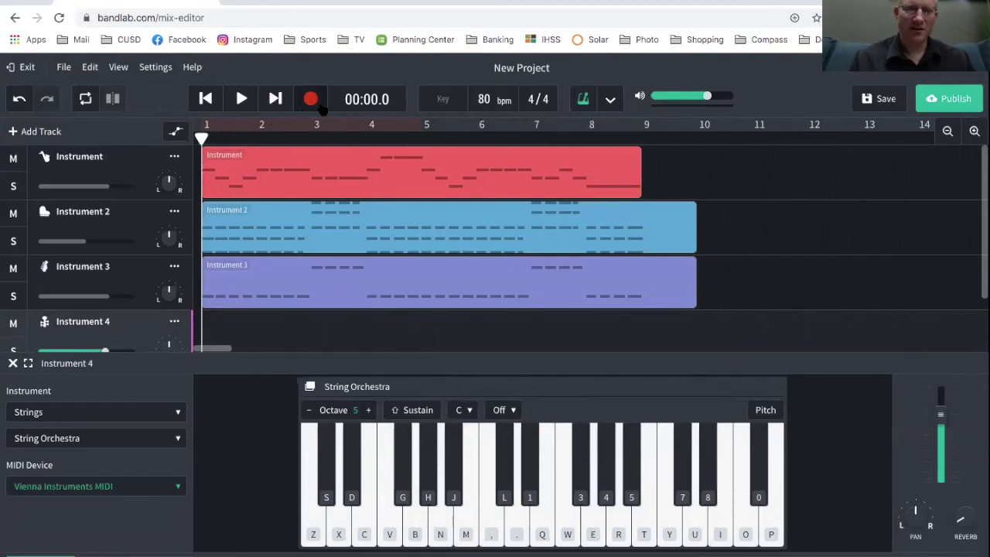
# - Record a String Orchestra part on Instrument 4 alternating the C major and second chords, then stop
pyautogui.press('z')
pyautogui.press('c')
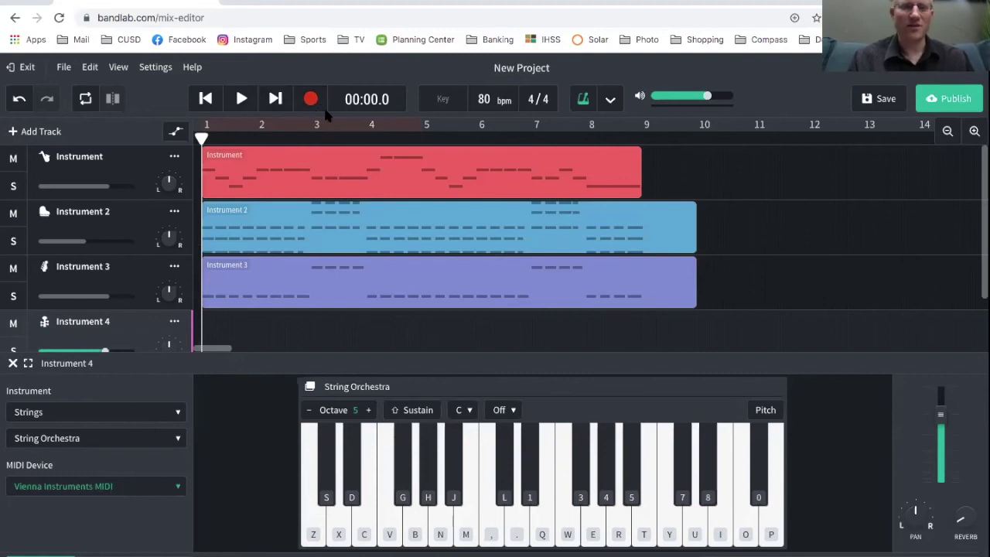
pyautogui.click(315, 96)
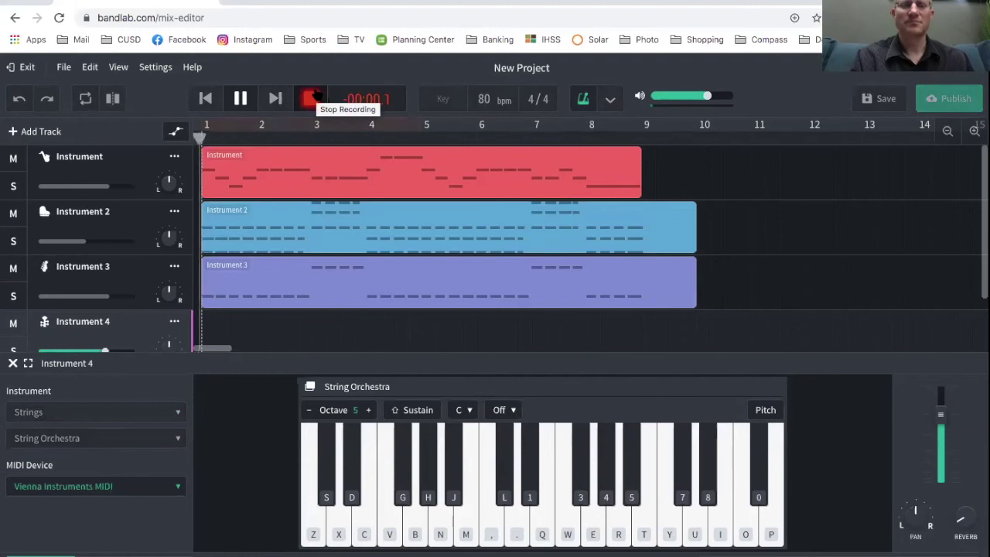
pyautogui.hotkey('z', 'c', 'b')
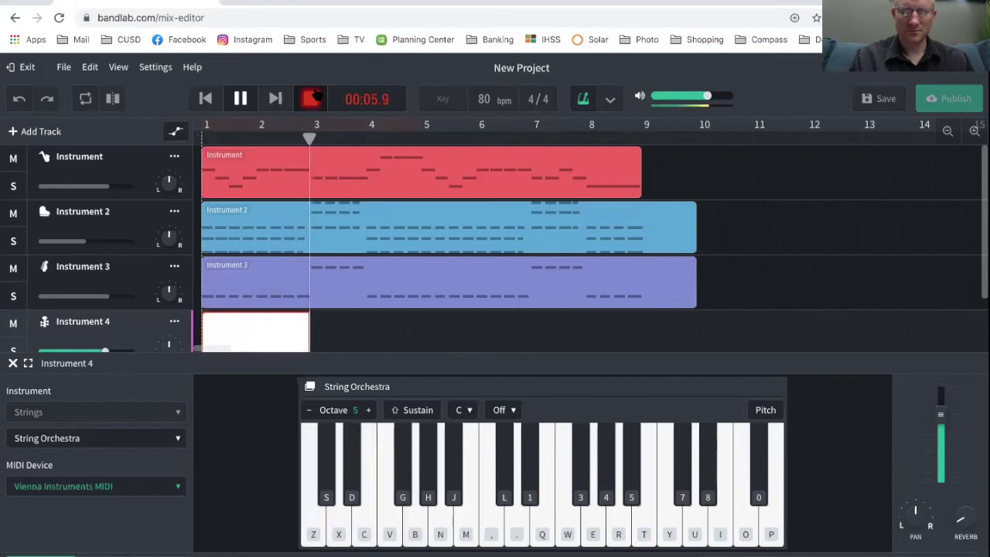
pyautogui.hotkey('m', '.')
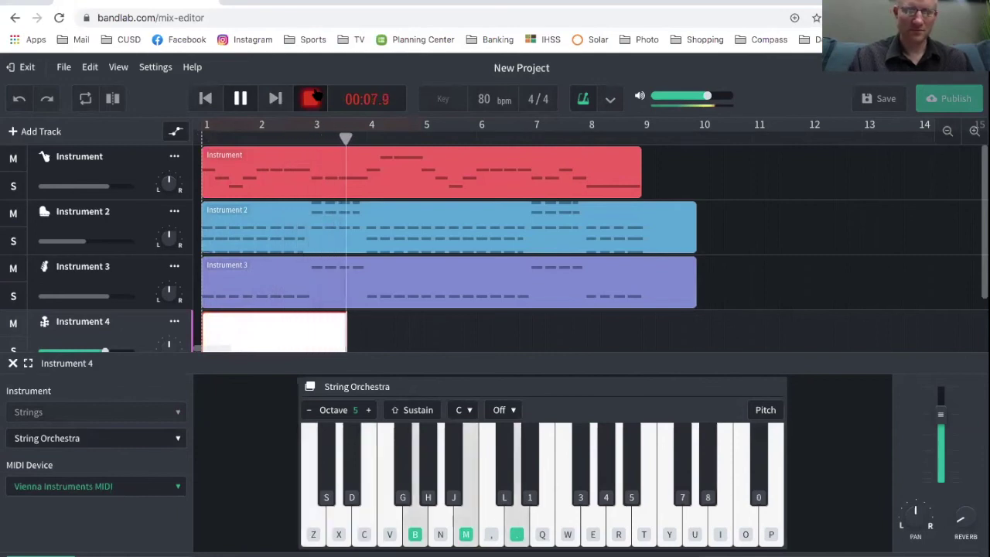
pyautogui.hotkey('z', 'c', 'b')
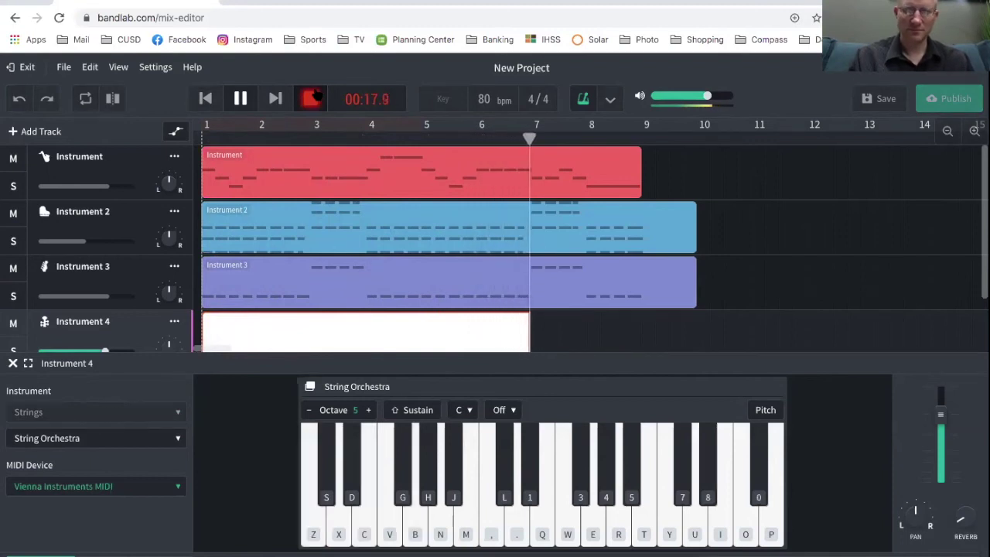
pyautogui.press('m')
pyautogui.press('.')
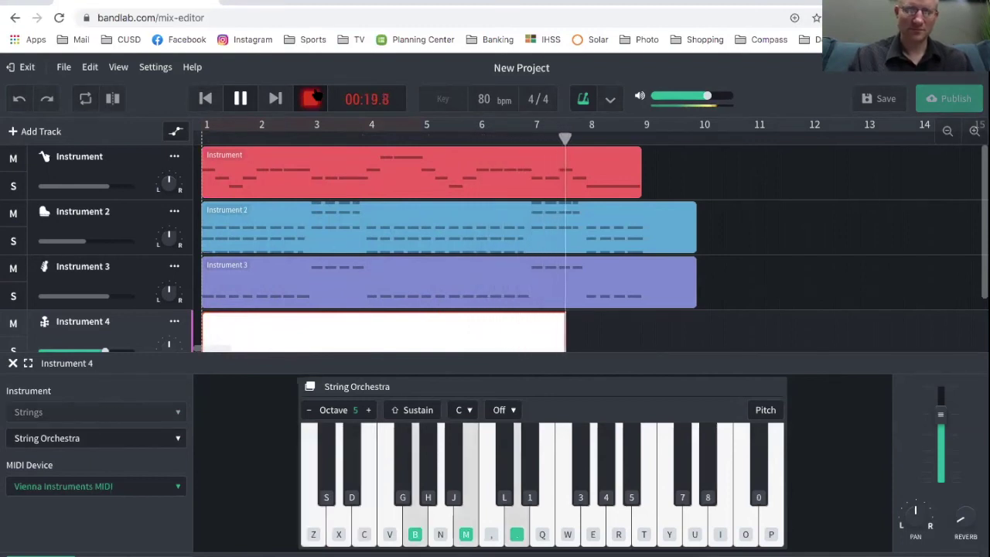
pyautogui.press('z')
pyautogui.press('c')
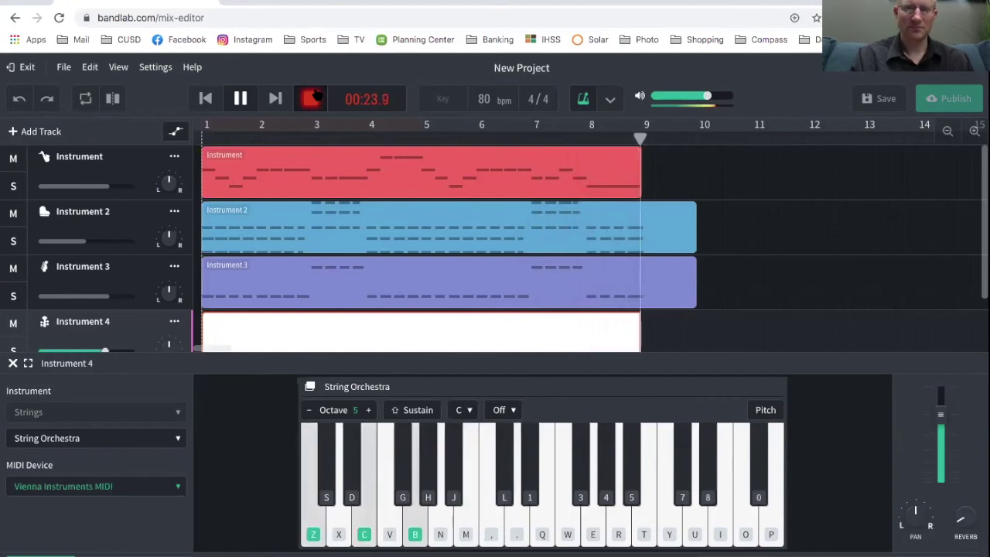
pyautogui.click(315, 97)
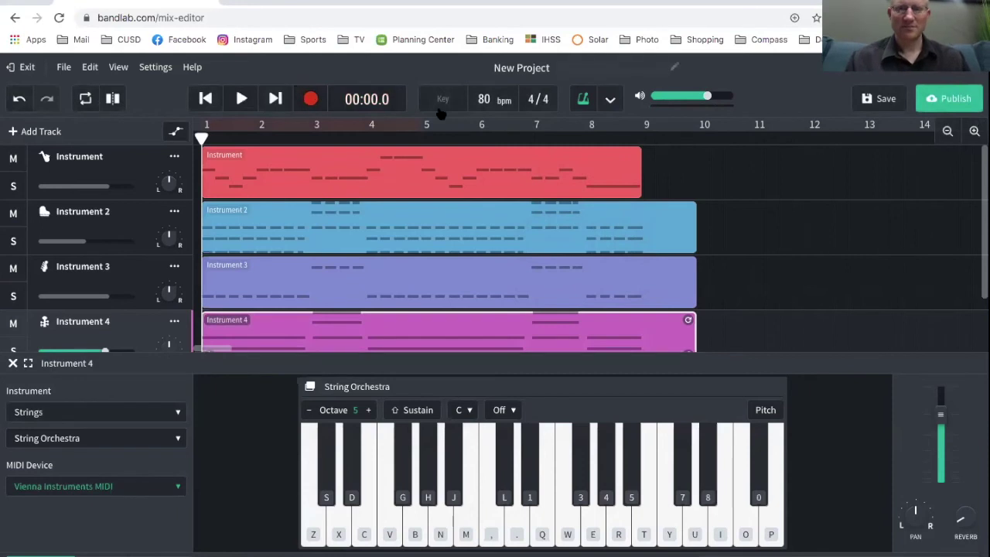
# - Open Instrument 4's clip in the piano roll and lengthen the first chord's notes
pyautogui.scroll(-1, 449, 248)
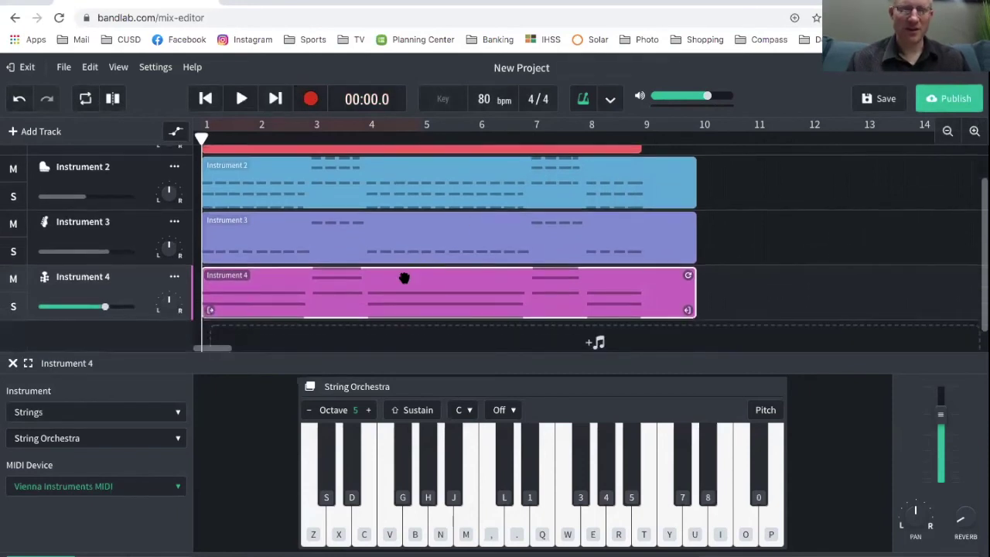
pyautogui.doubleClick(404, 277)
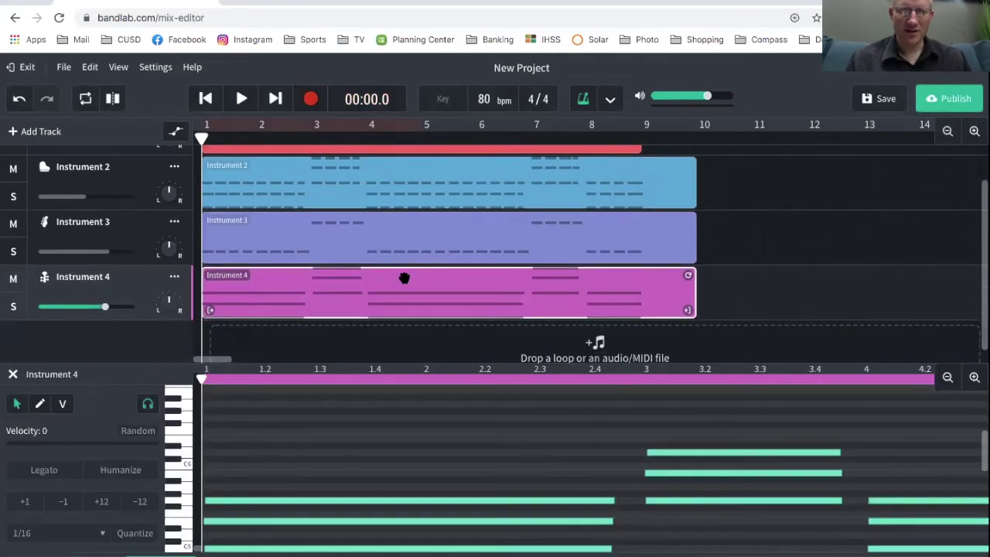
pyautogui.scroll(-1, 454, 433)
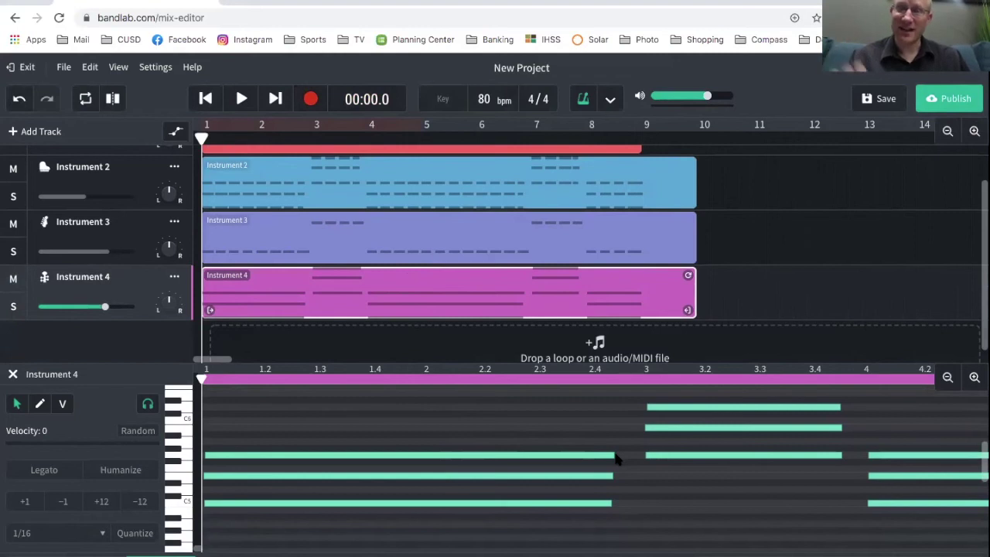
pyautogui.click(607, 501)
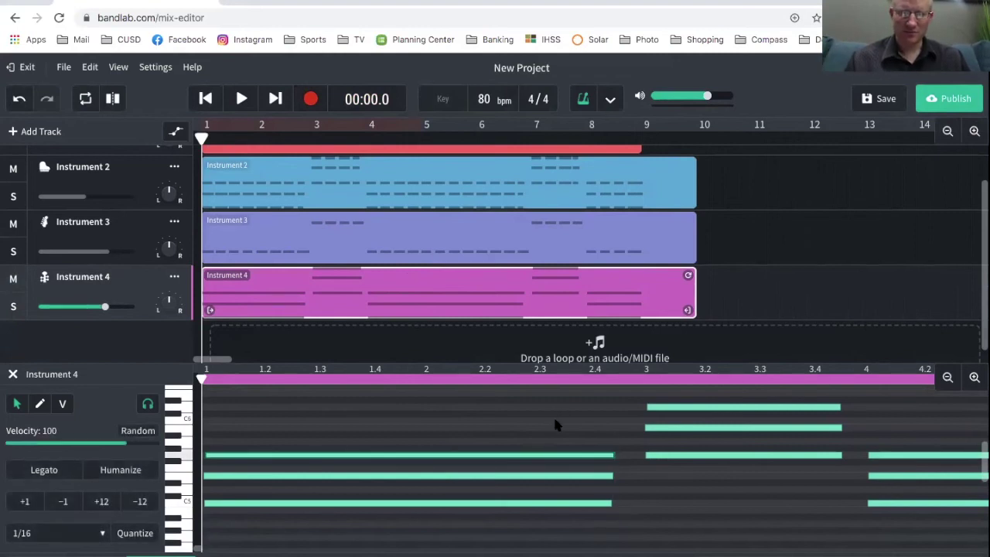
pyautogui.press('space')
pyautogui.press('space')
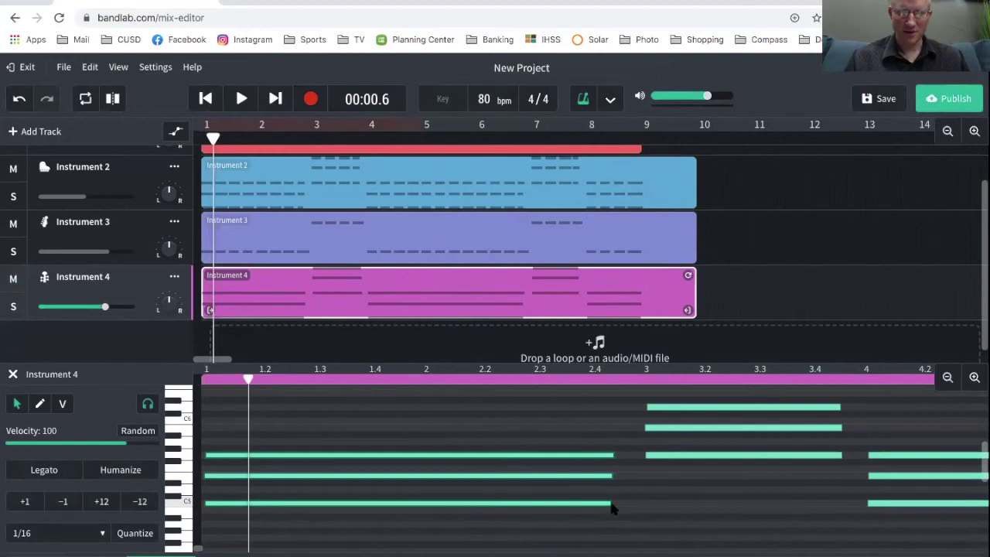
pyautogui.moveTo(617, 504); pyautogui.dragTo(632, 504)
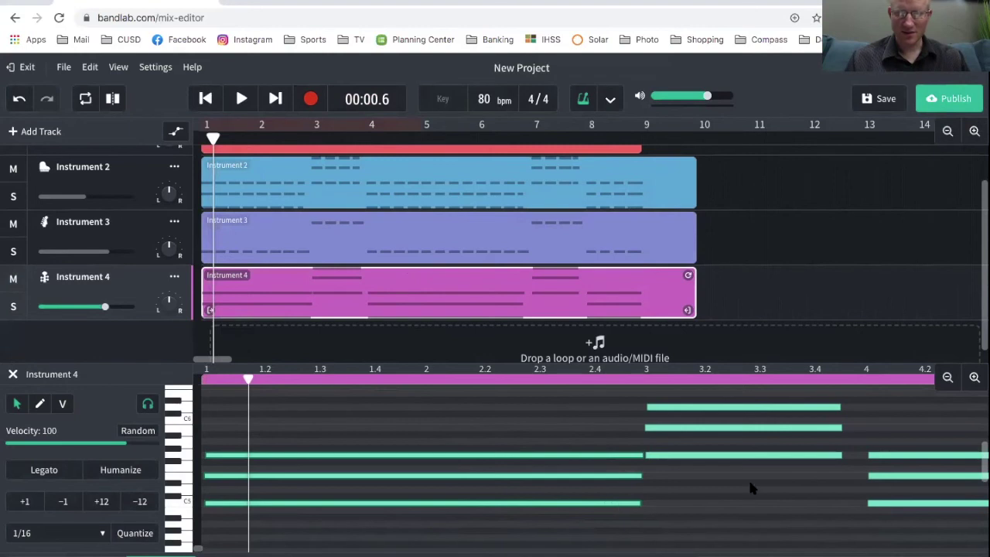
pyautogui.hscroll(3, 747, 477)
pyautogui.scroll(1, 739, 472)
pyautogui.moveTo(719, 421); pyautogui.dragTo(736, 474)
# - Stretch the next two chords' notes so each sustains up to the following chord
pyautogui.hscroll(8, 824, 423)
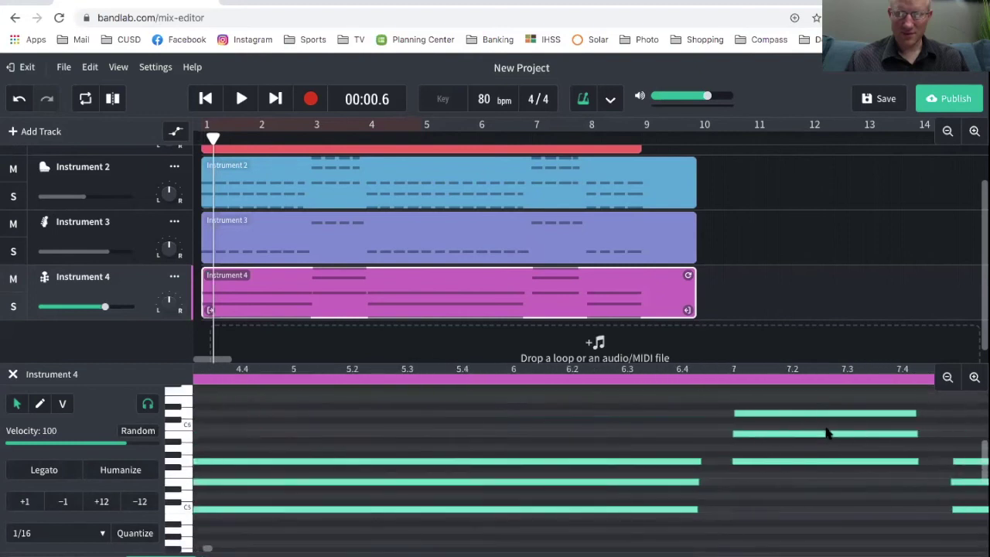
pyautogui.moveTo(611, 441); pyautogui.dragTo(608, 519)
pyautogui.moveTo(622, 462); pyautogui.dragTo(648, 464)
pyautogui.hscroll(2, 807, 489)
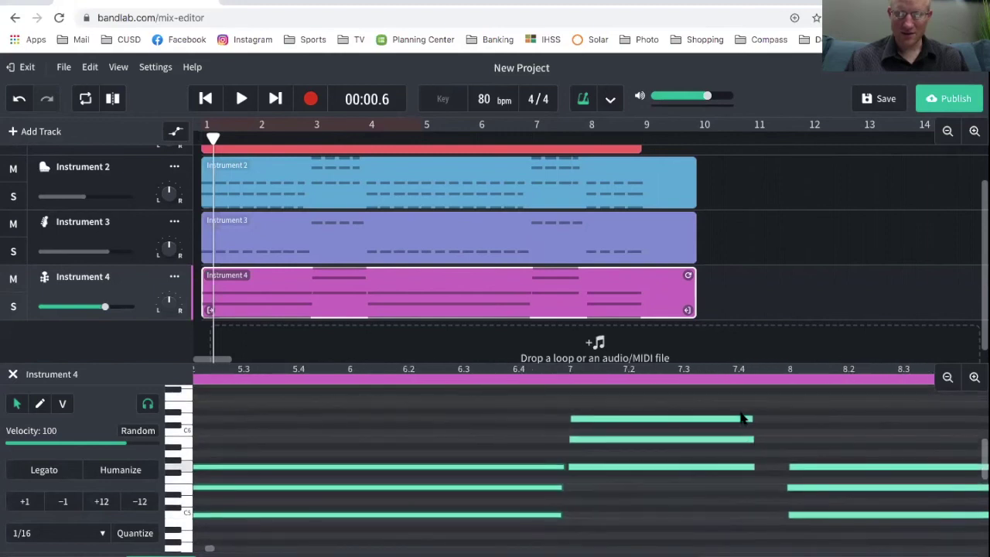
pyautogui.click(740, 442)
pyautogui.click(746, 468)
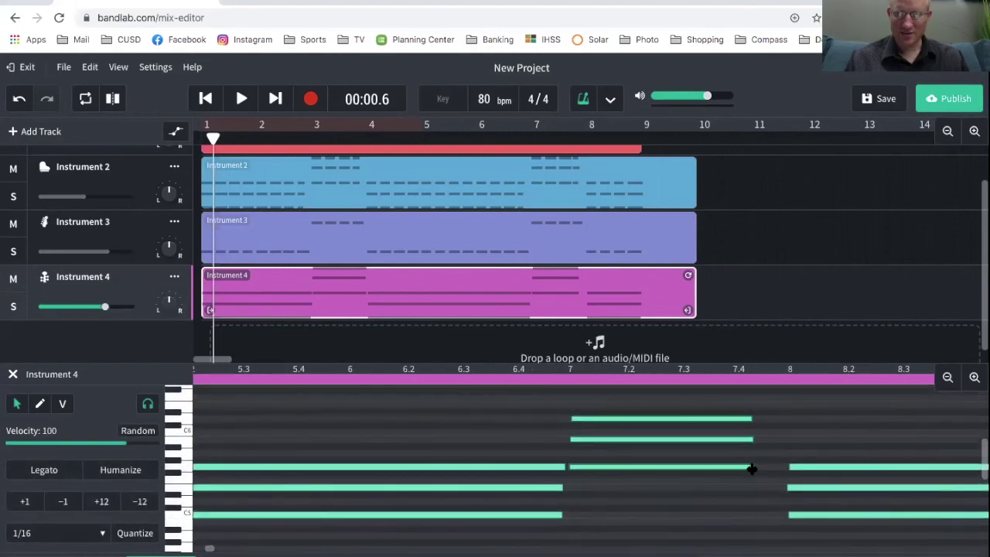
pyautogui.moveTo(752, 469); pyautogui.dragTo(785, 472)
pyautogui.hscroll(8, 815, 445)
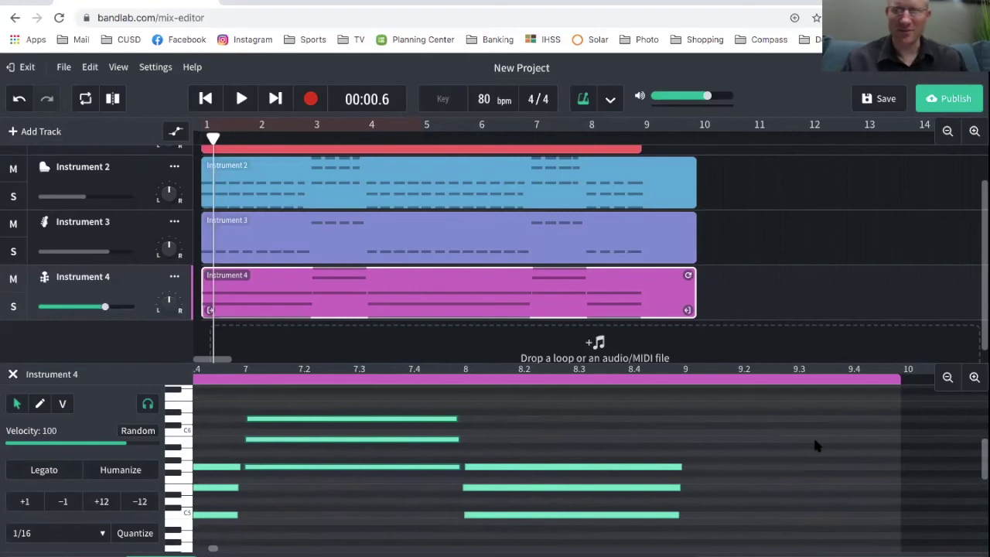
# - Lower the Instrument 4 track volume to about -10 dB, checking the balance during playback
pyautogui.press('space')
pyautogui.moveTo(105, 306); pyautogui.dragTo(78, 308)
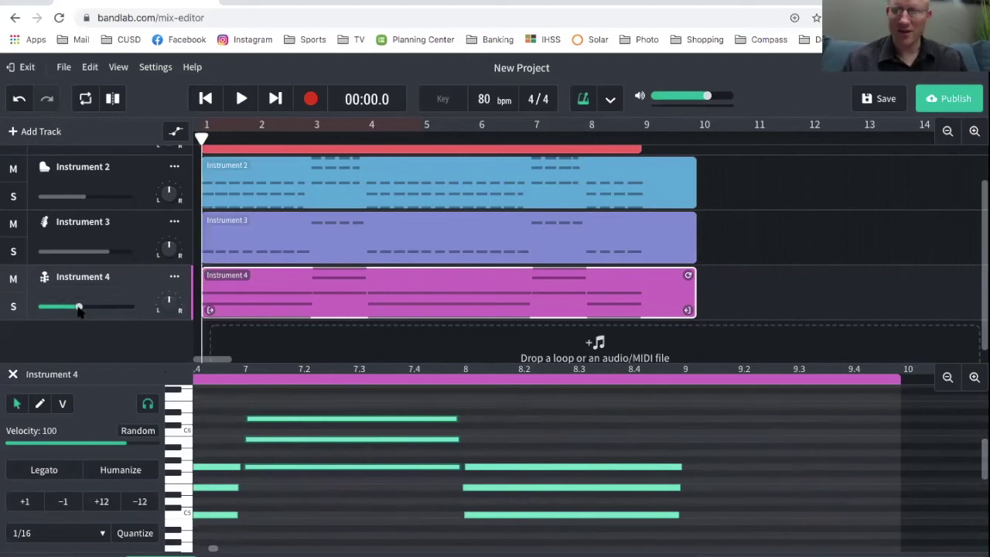
pyautogui.press('space')
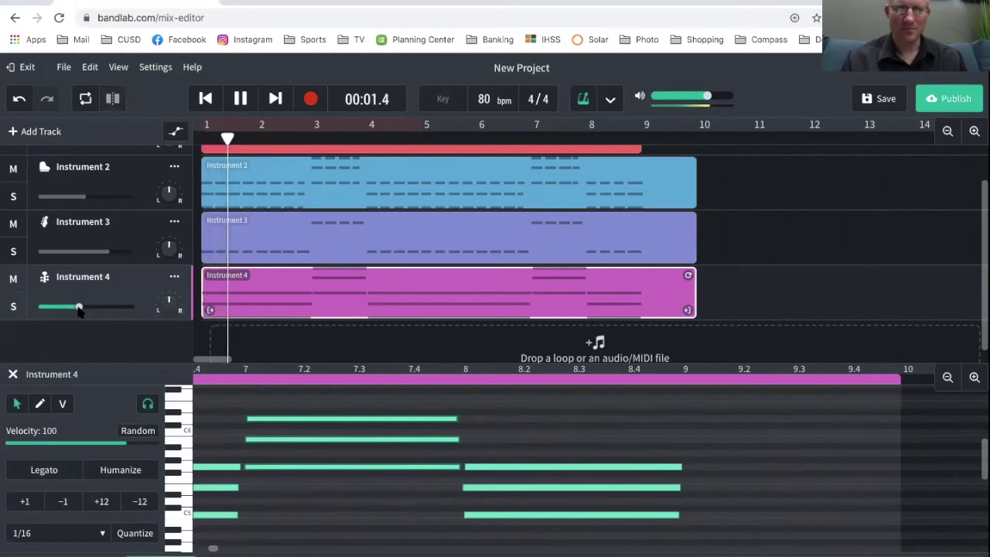
pyautogui.moveTo(79, 308); pyautogui.dragTo(71, 307)
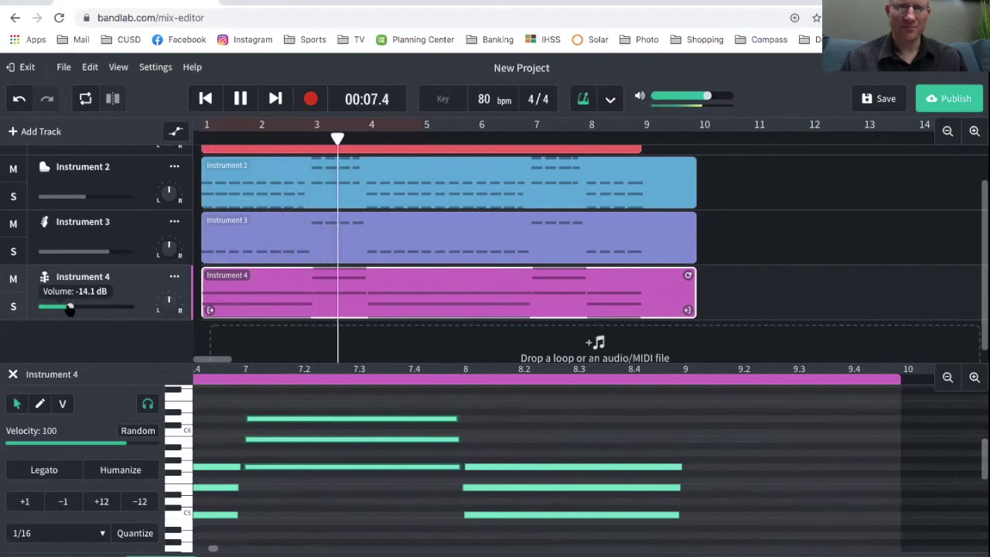
pyautogui.moveTo(69, 308); pyautogui.dragTo(121, 314)
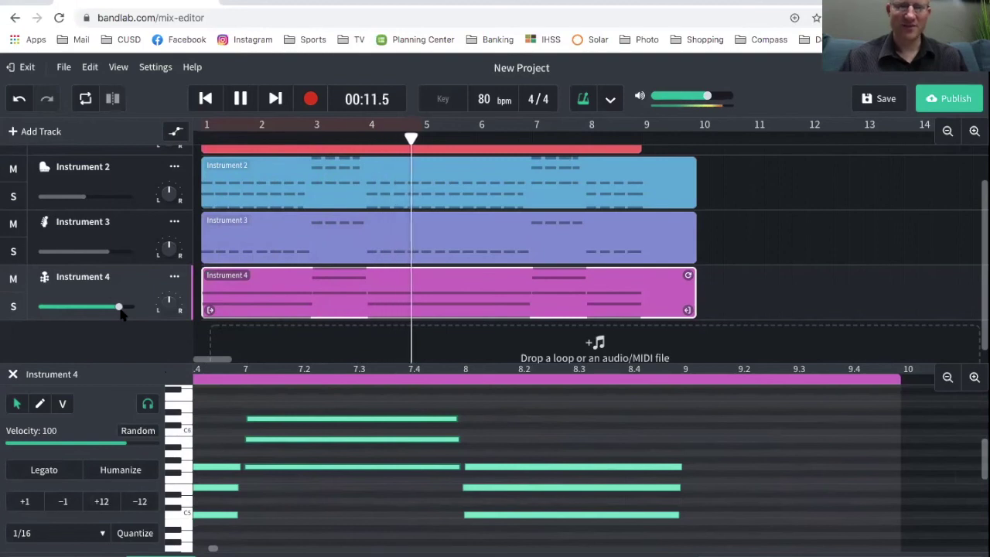
pyautogui.press('space')
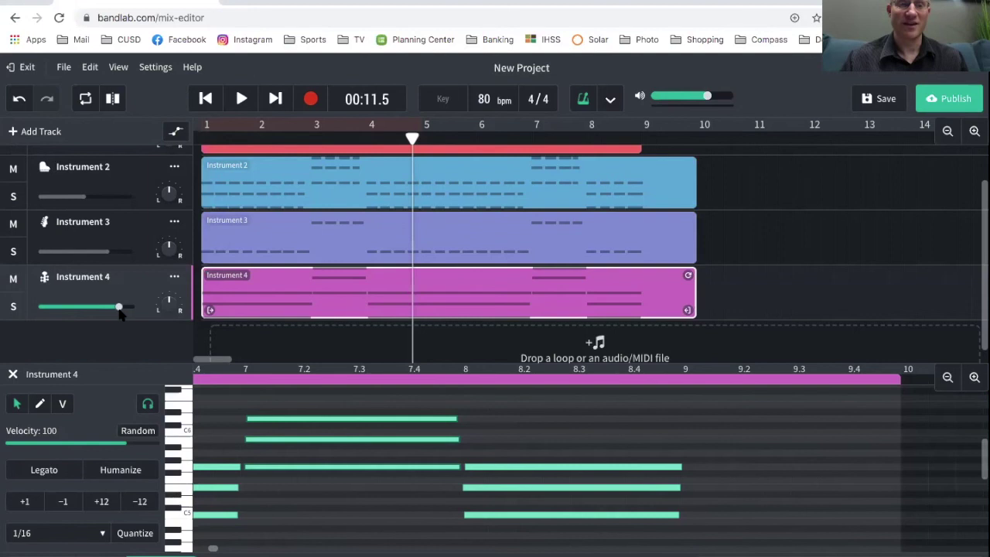
pyautogui.moveTo(120, 309); pyautogui.dragTo(76, 319)
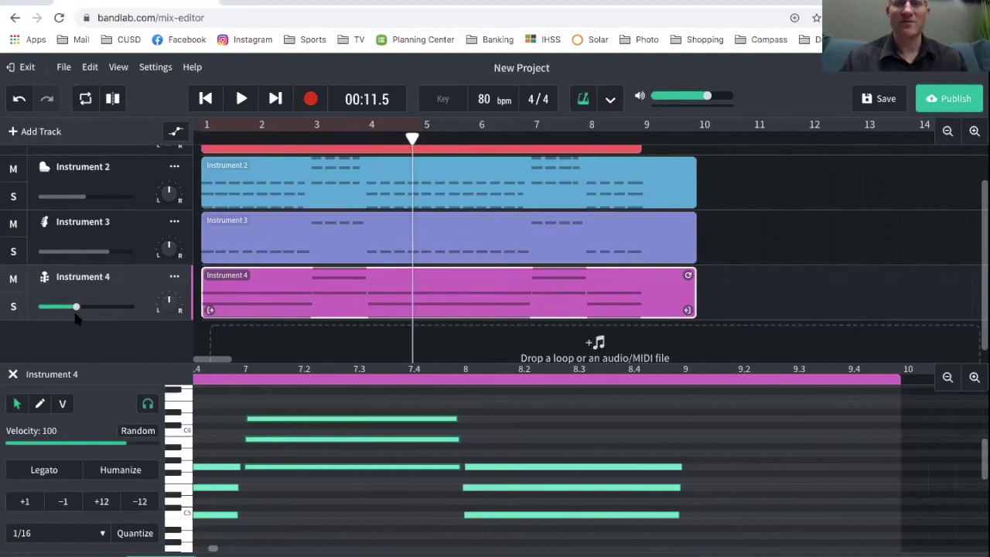
pyautogui.press('space')
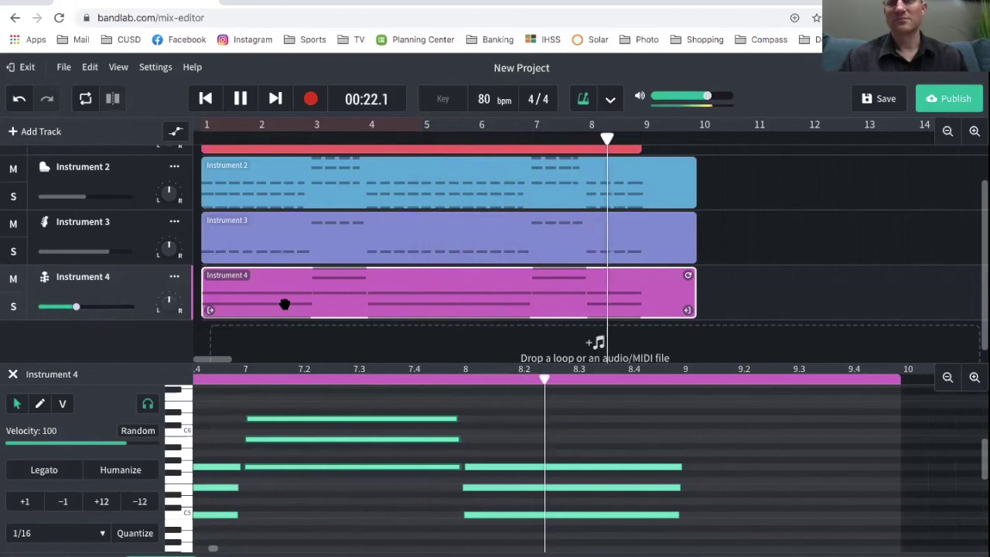
pyautogui.press('space')
pyautogui.scroll(-1, 768, 263)
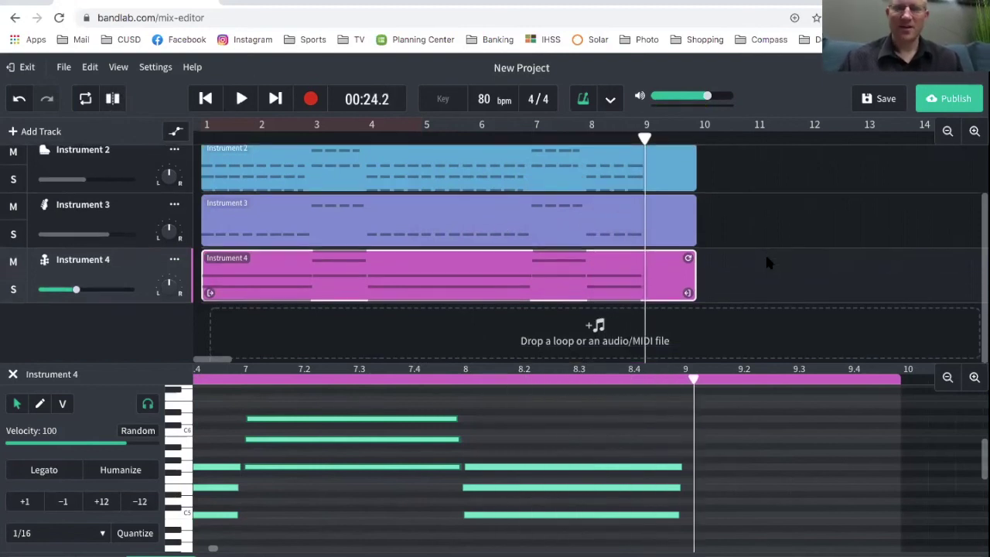
# - Add an empty Voice/Mic track as the fifth track, below Instrument 4
pyautogui.click(13, 133)
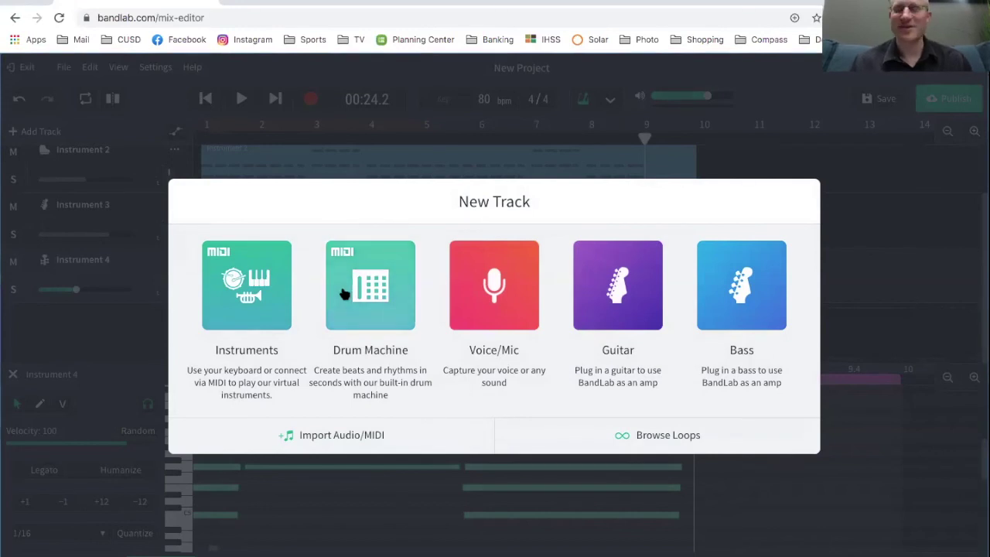
pyautogui.click(481, 292)
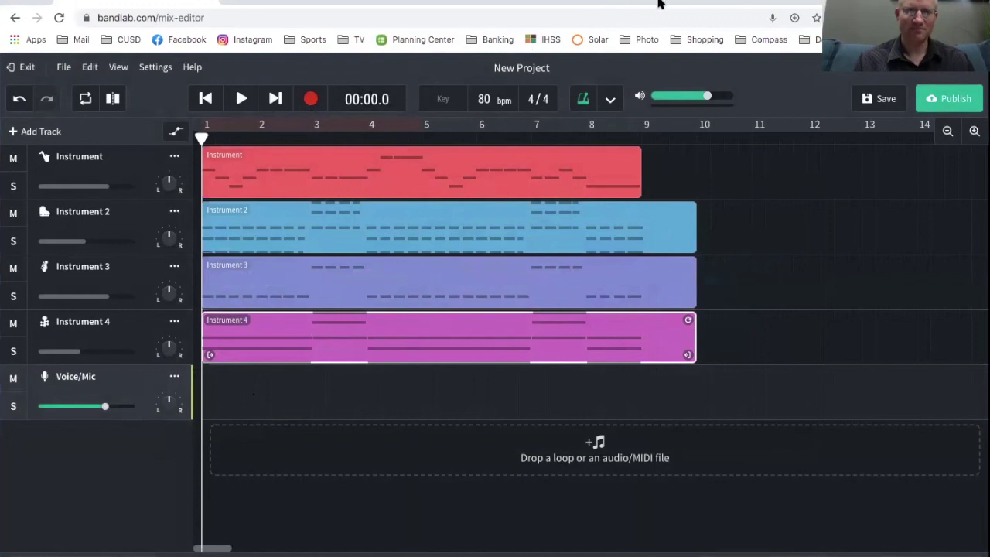
# - Record a vocal take on the Voice/Mic track spanning bar 1 to about bar 10
pyautogui.click(312, 100)
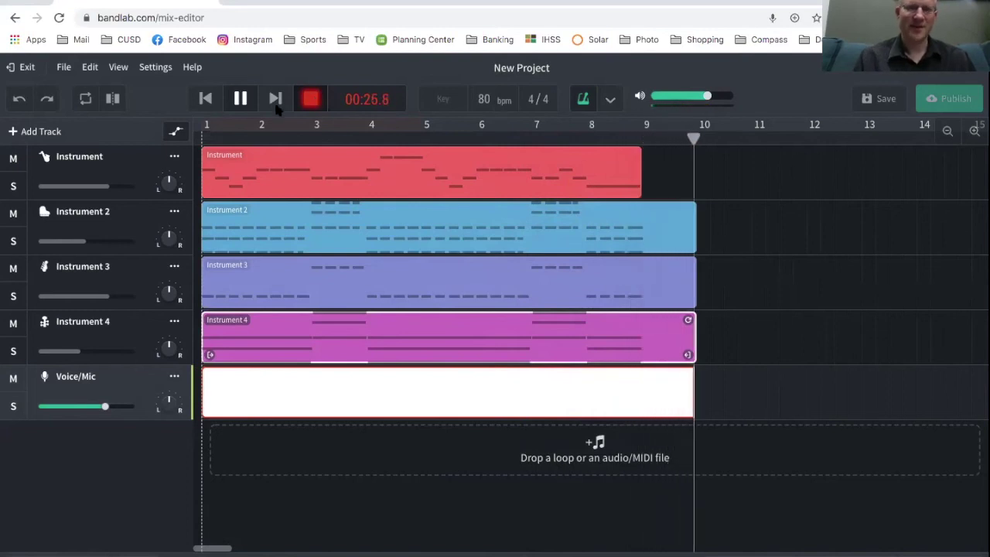
pyautogui.click(308, 107)
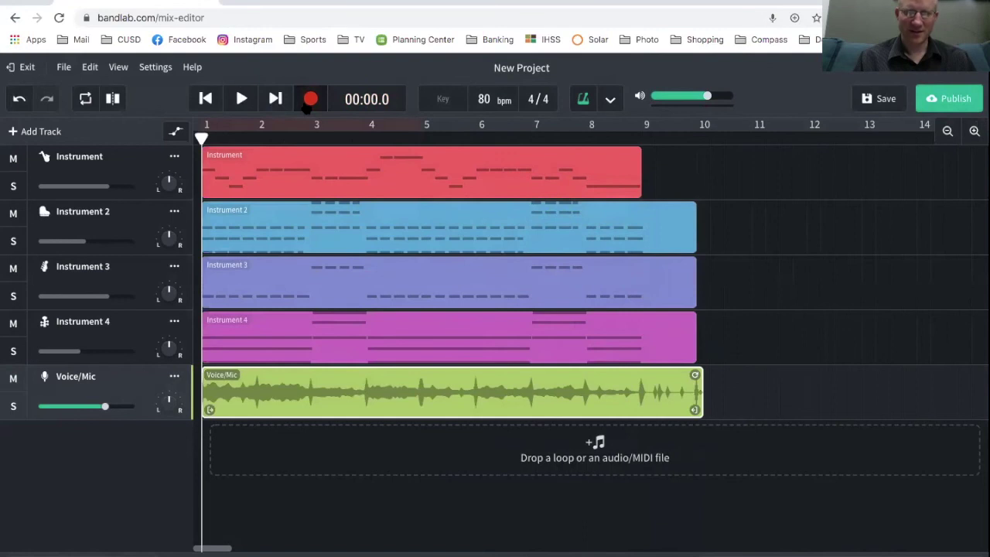
pyautogui.press('space')
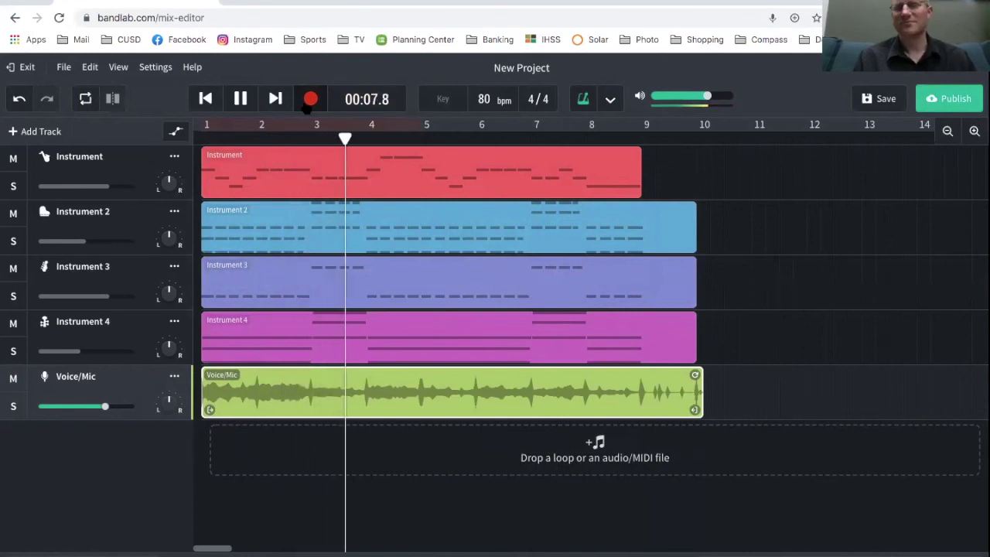
pyautogui.press('space')
pyautogui.press('Return')
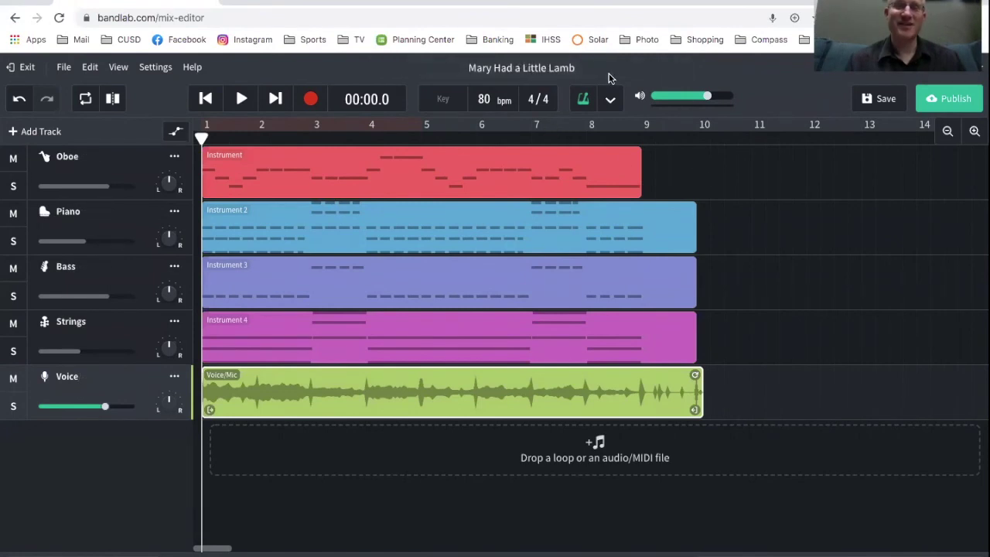
# - Start renaming the project title to 'Mary Had a Little Lamb'
pyautogui.click(519, 68)
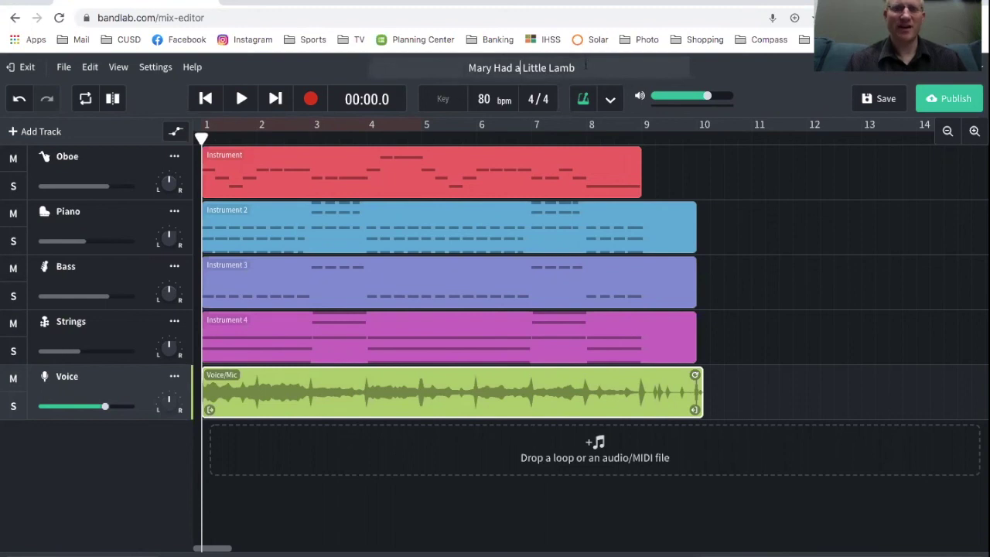